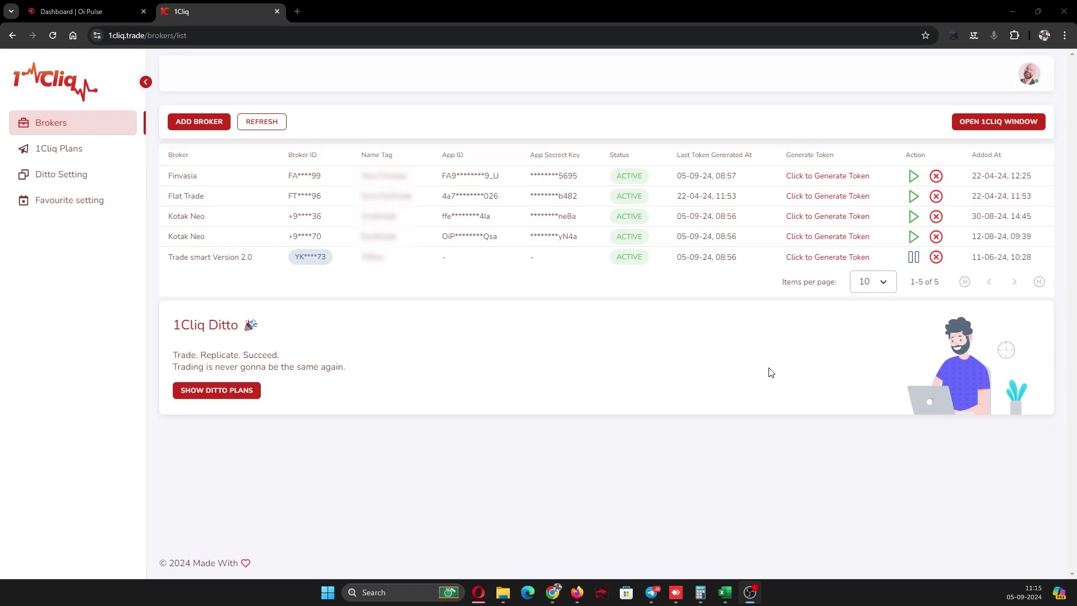
Step: Open the Ditto Setting page showing the Trade smart parent broker with no children
click(51, 183)
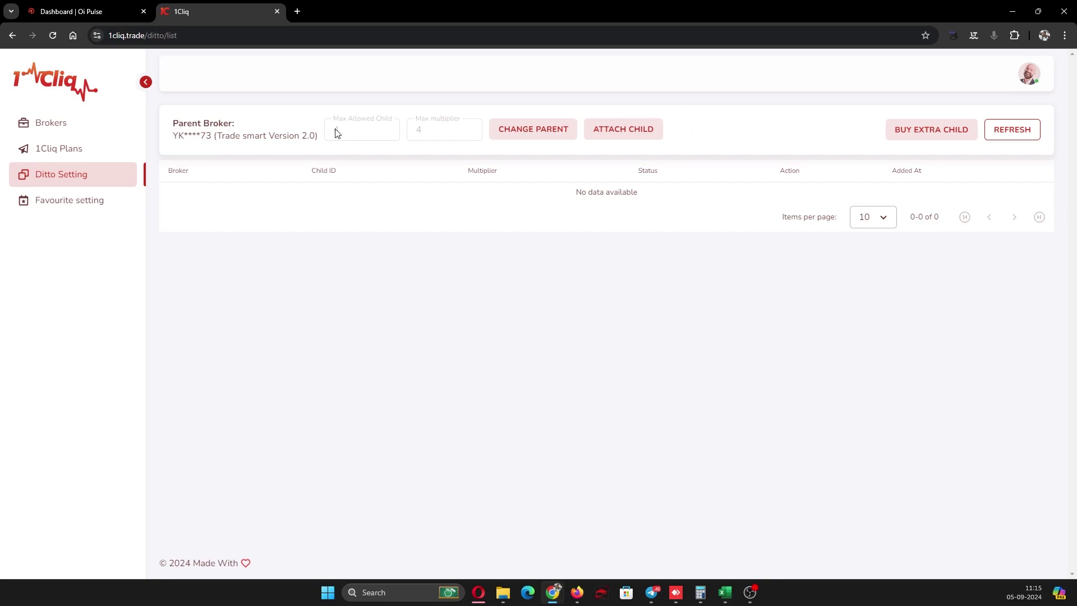
Step: Attach Finvasia as a Ditto child broker, settling on a 1x multiplier after briefly trying 2x
click(610, 136)
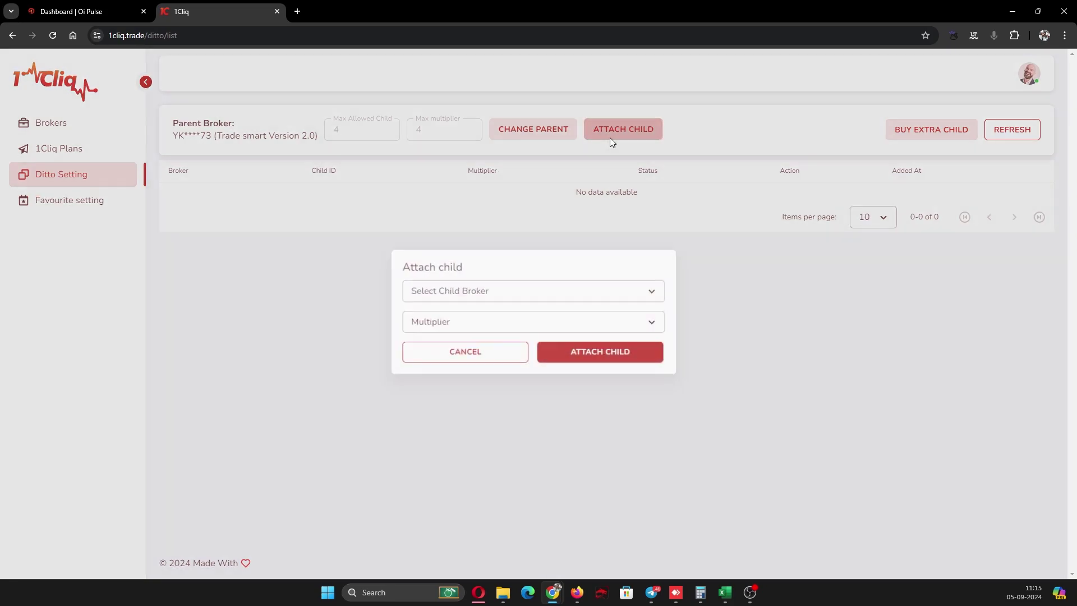
click(463, 292)
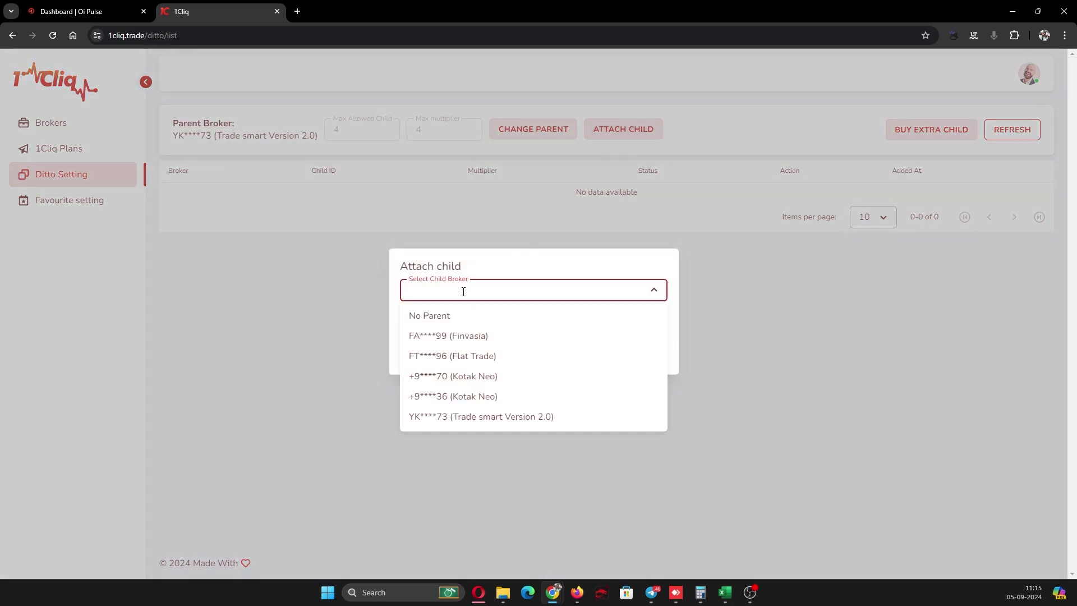
click(476, 337)
click(471, 324)
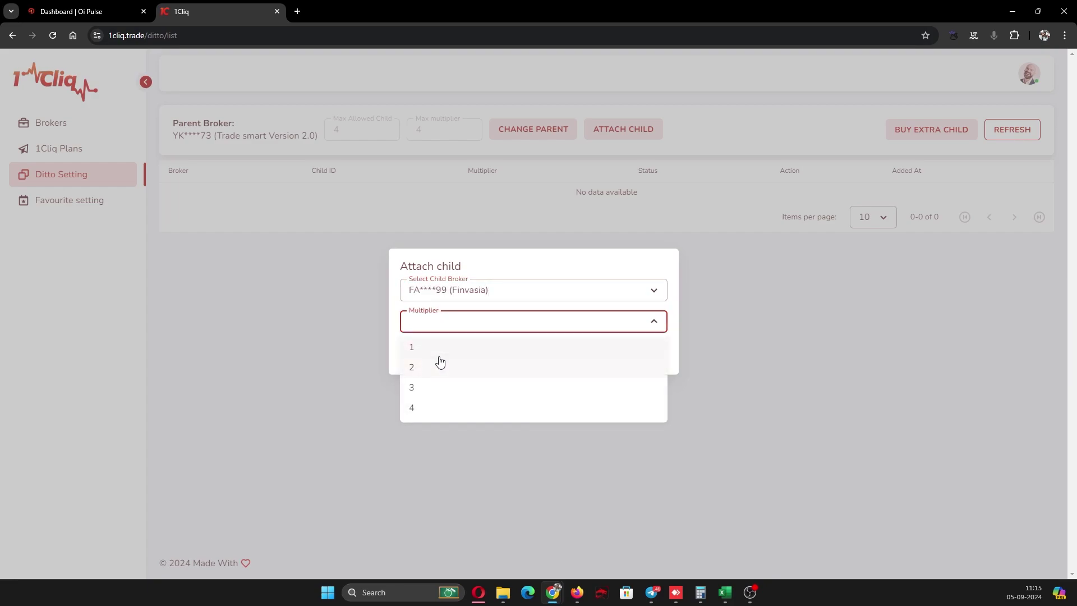
click(429, 349)
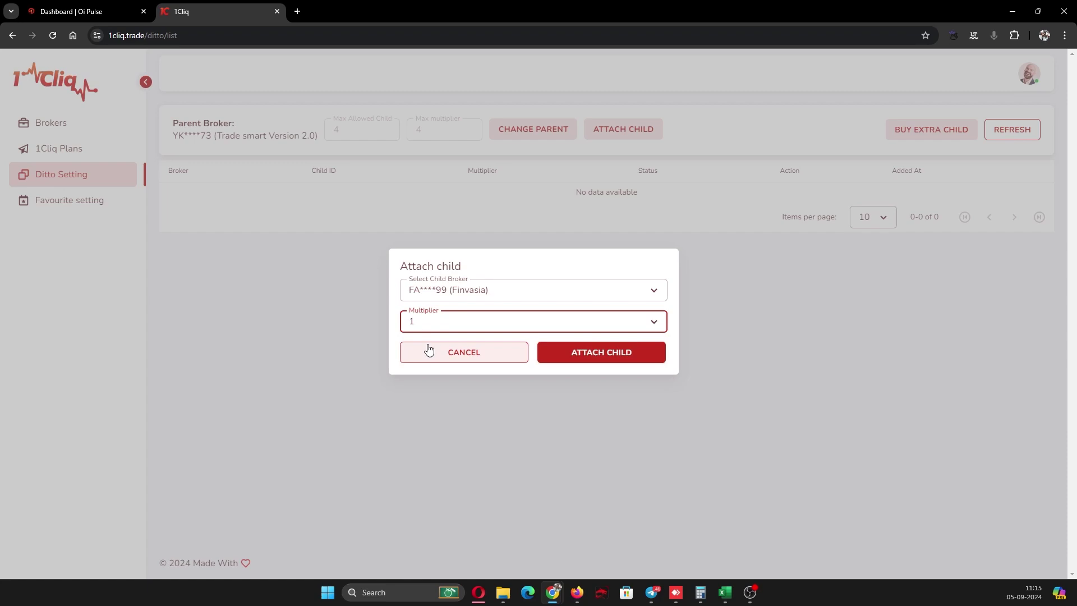
click(457, 322)
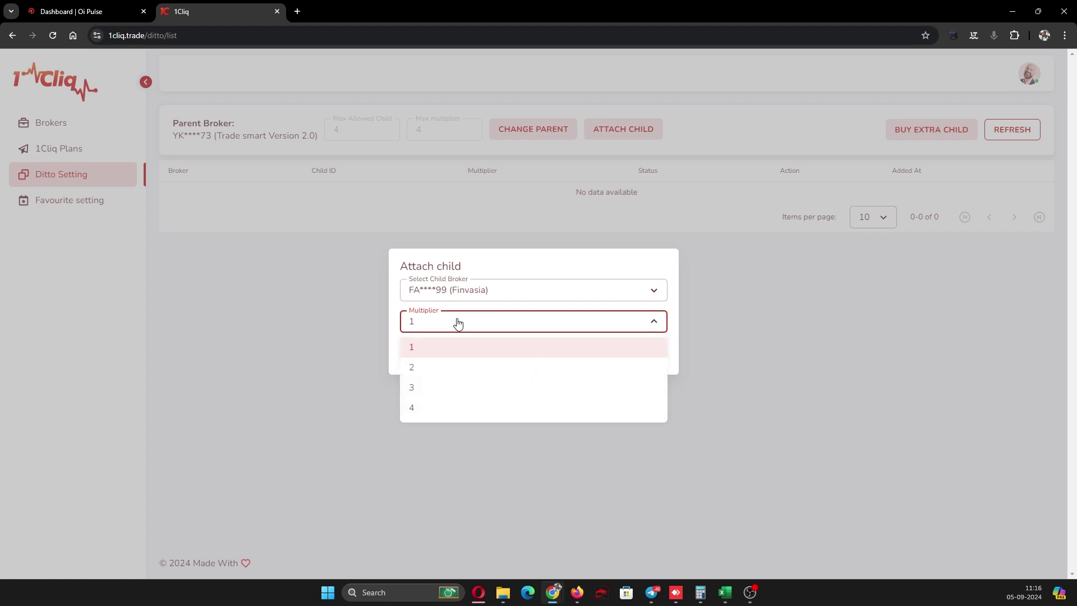
click(444, 367)
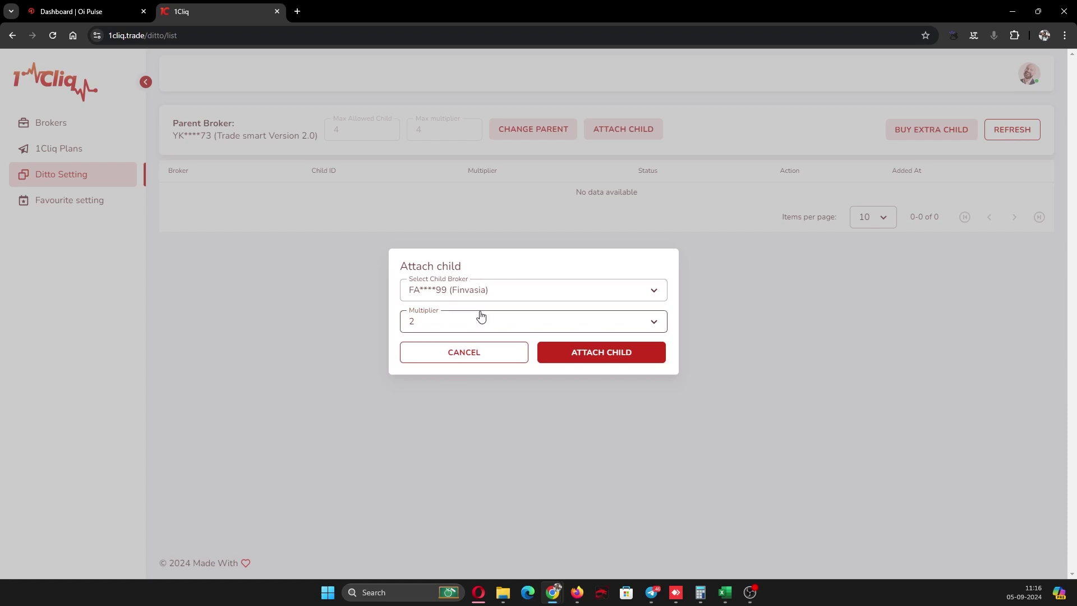
click(478, 331)
click(460, 348)
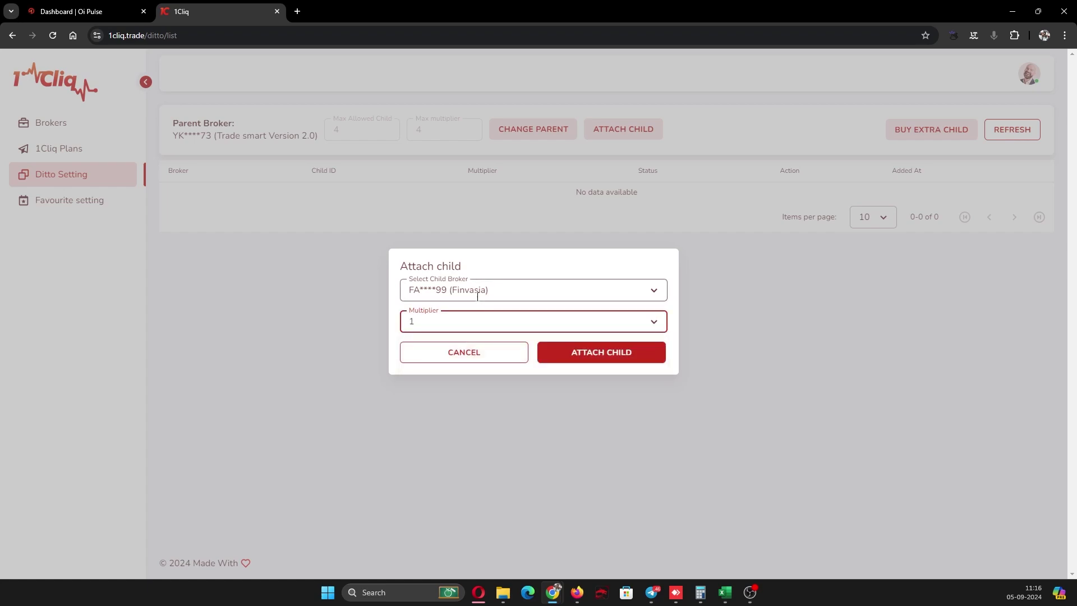
click(610, 353)
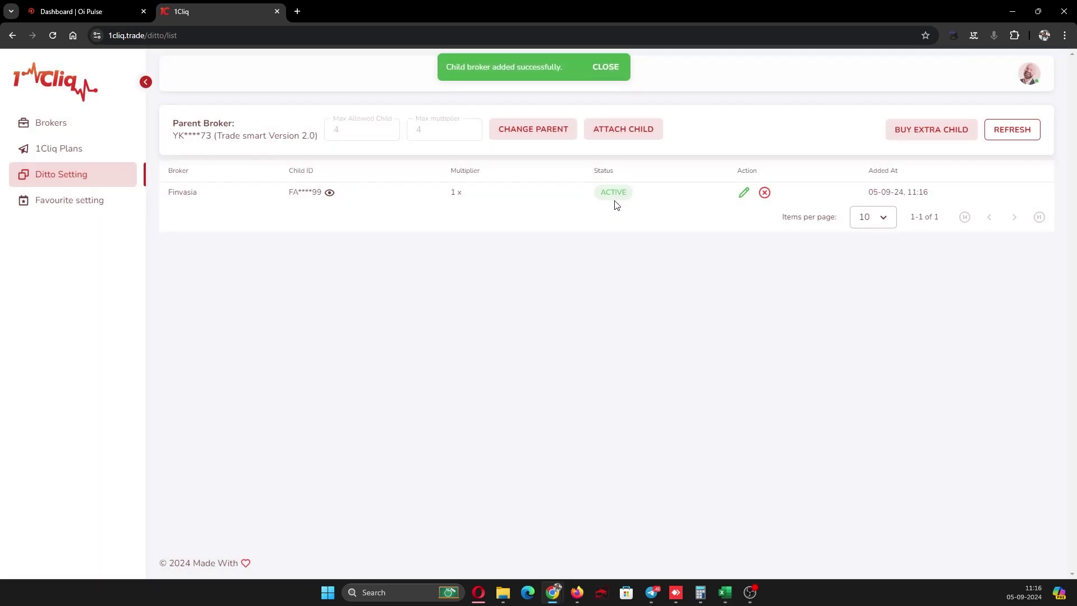
Step: Attach the first Kotak Neo account as a child broker with multiplier 2
click(638, 133)
click(533, 286)
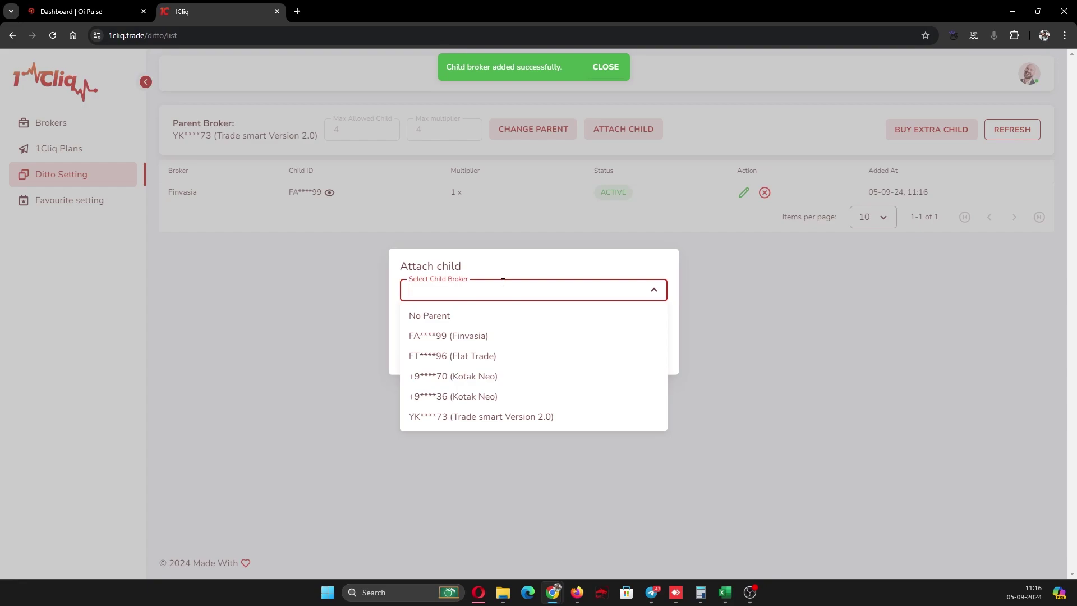
click(493, 376)
click(486, 323)
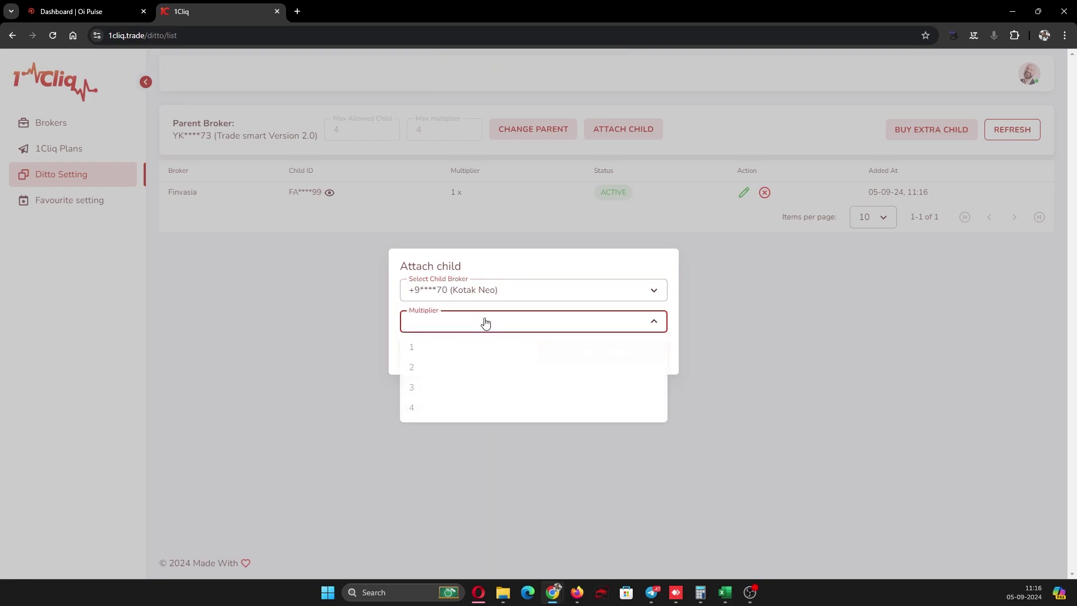
click(477, 367)
click(597, 362)
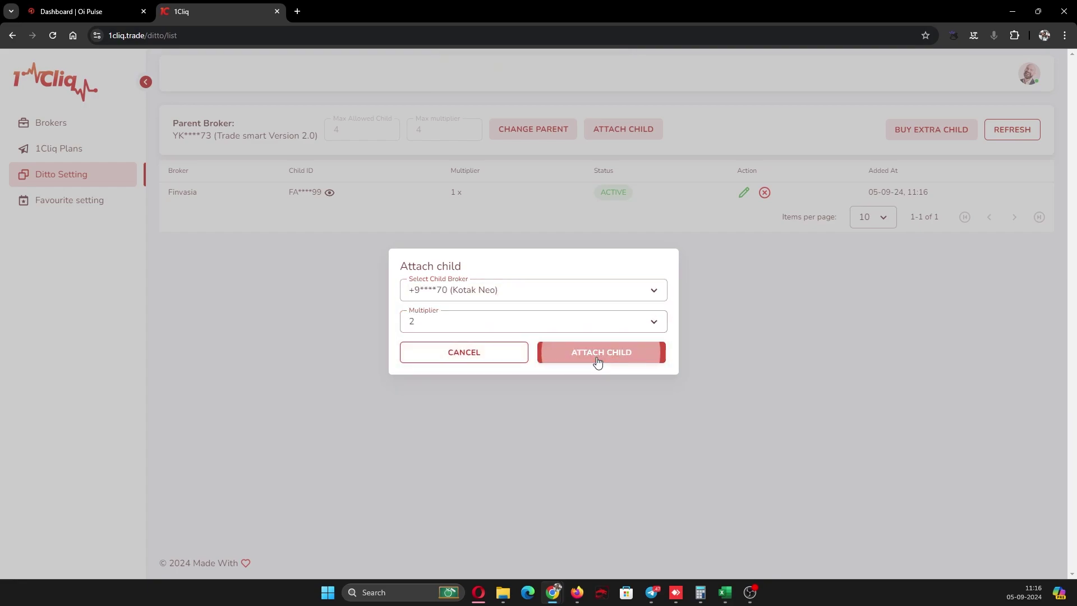
Step: Attach the second Kotak Neo account as a child broker with multiplier 3
click(629, 133)
click(538, 290)
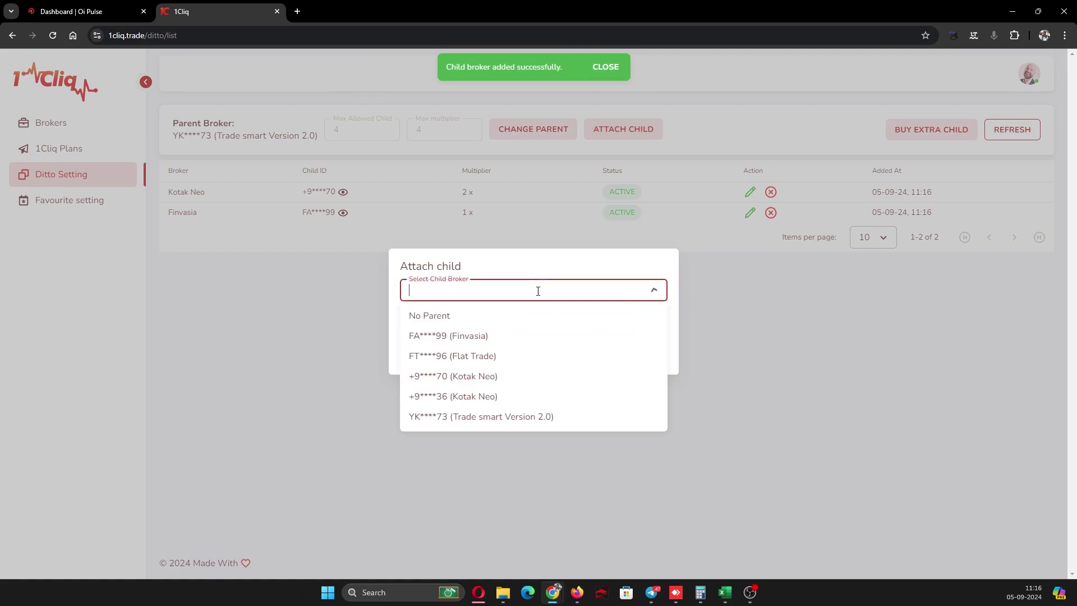
click(503, 397)
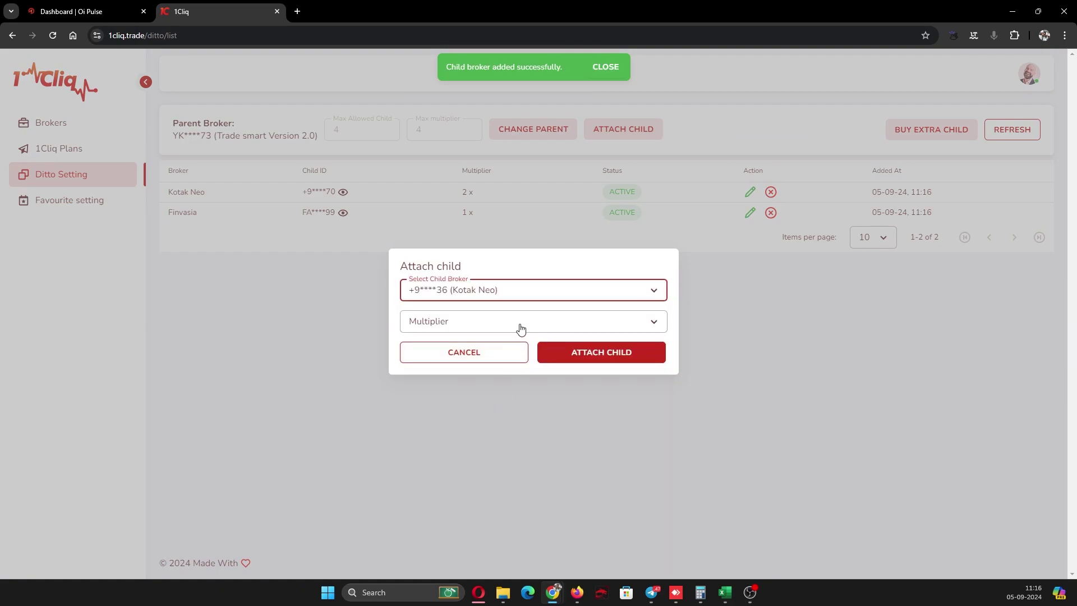
click(522, 325)
click(486, 387)
click(578, 353)
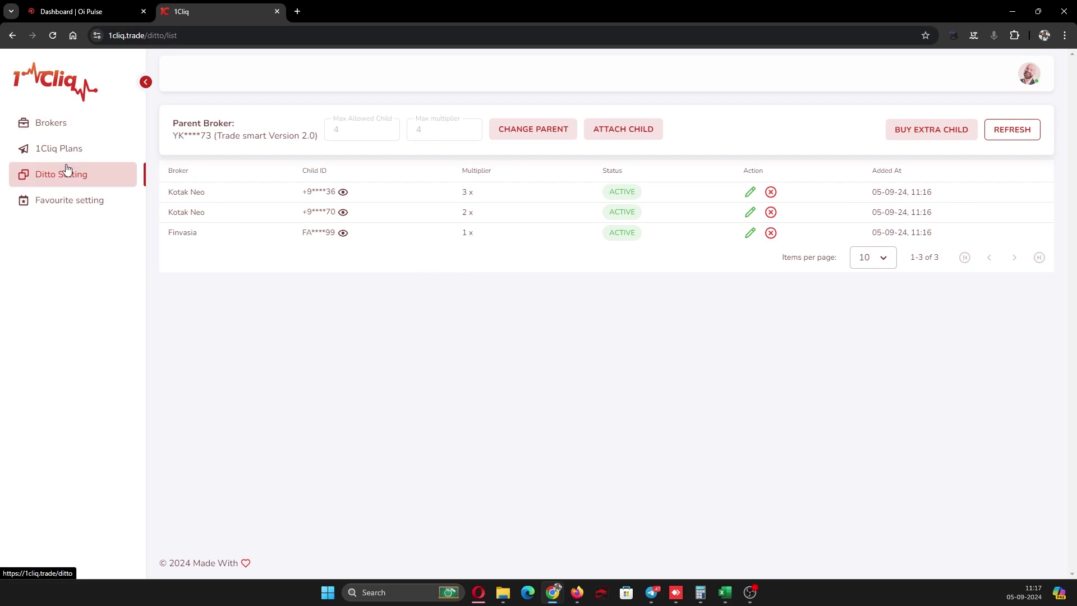
Step: Return to Brokers and launch the 1Cliq trade window for BANKNIFTY 51400, 11-Sep-2024 expiry
click(75, 136)
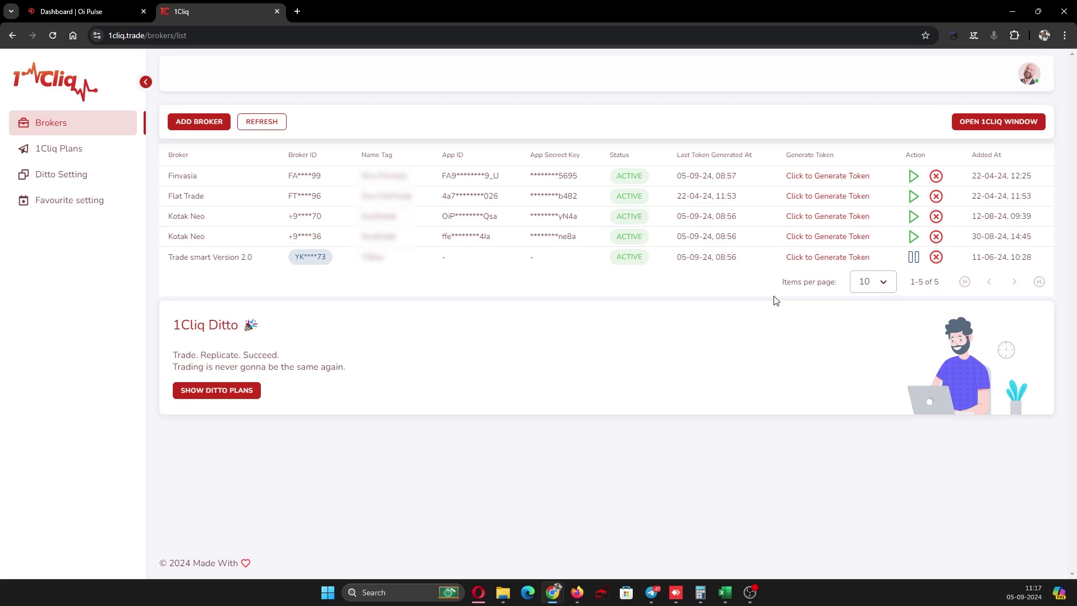
click(1003, 122)
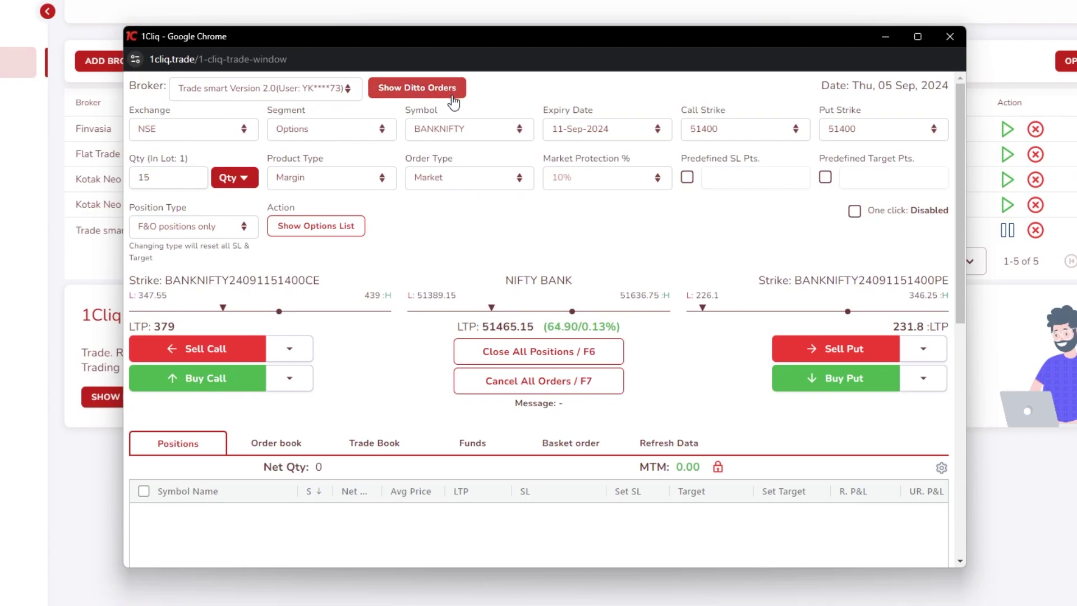
Step: Buy 15 BANKNIFTY 51400 CE and check the copied positions in the Ditto Brokers List
scroll(469, 209, down, 3)
scroll(470, 209, down, 4)
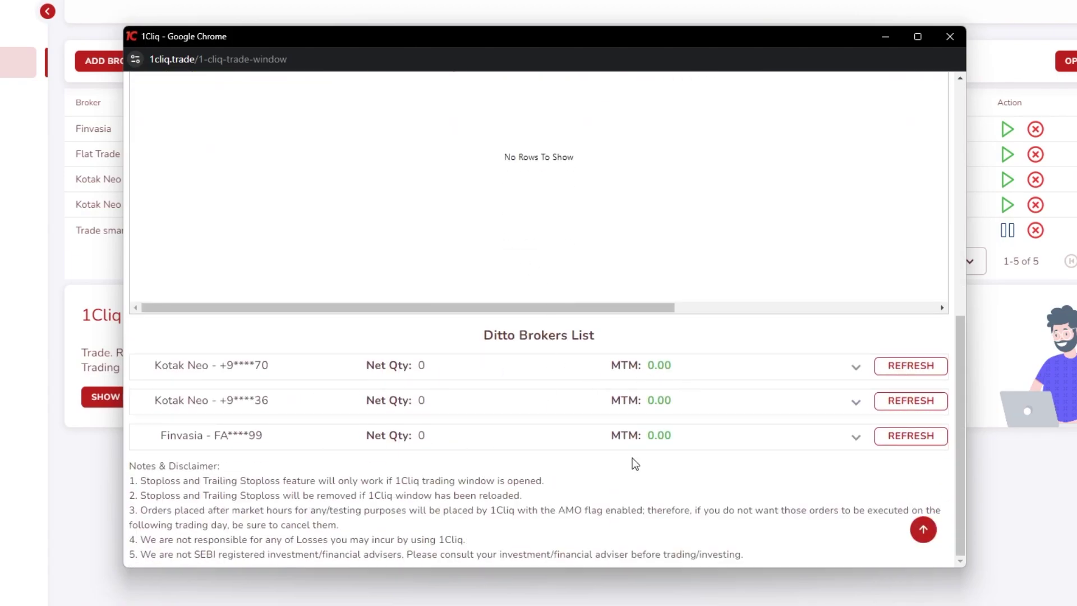
scroll(524, 426, up, 7)
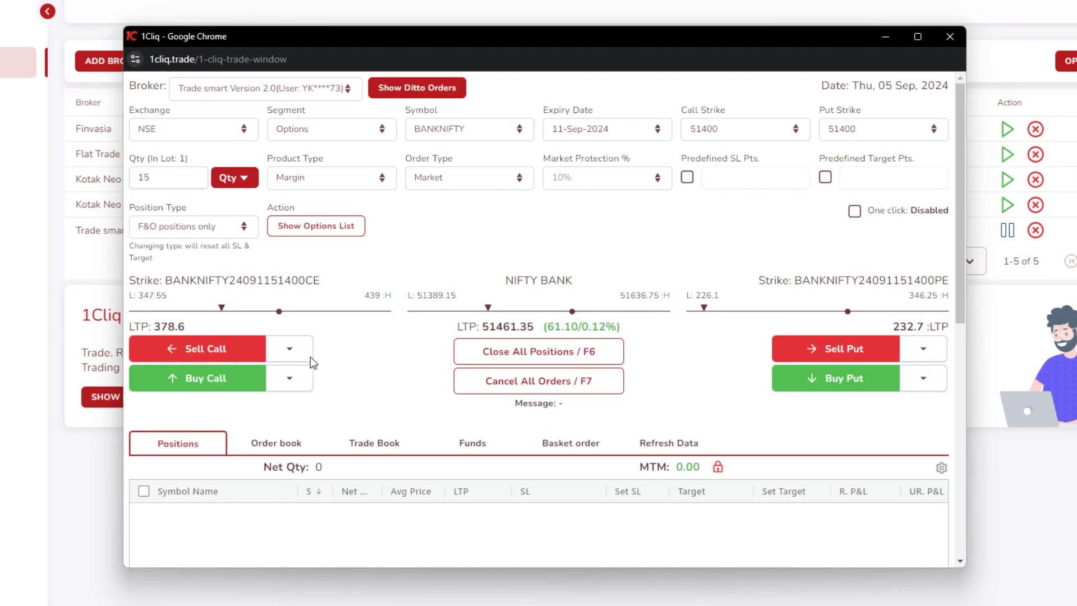
click(234, 384)
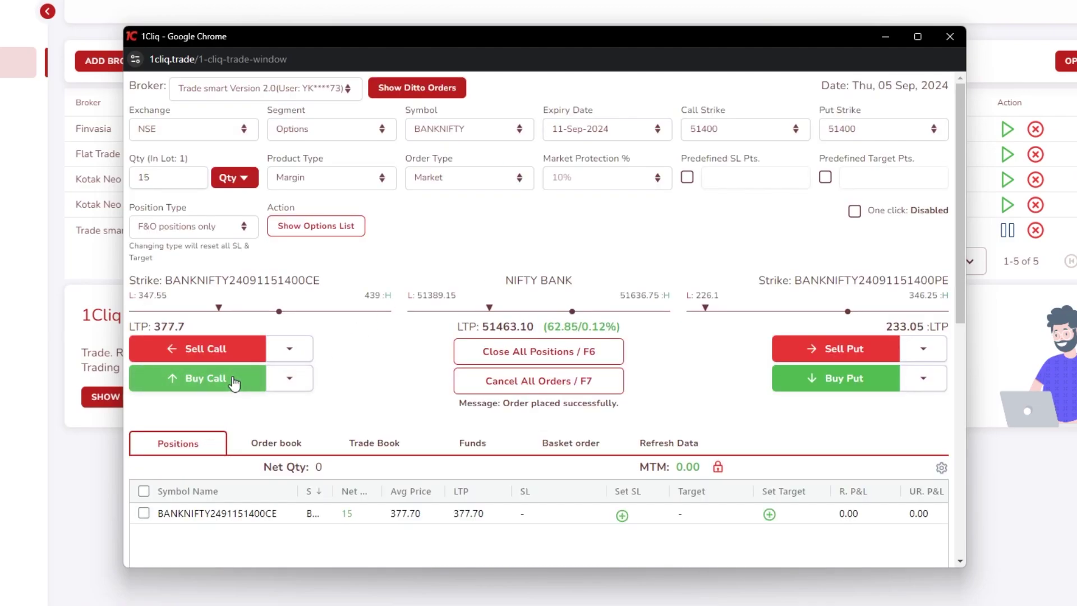
scroll(392, 362, down, 6)
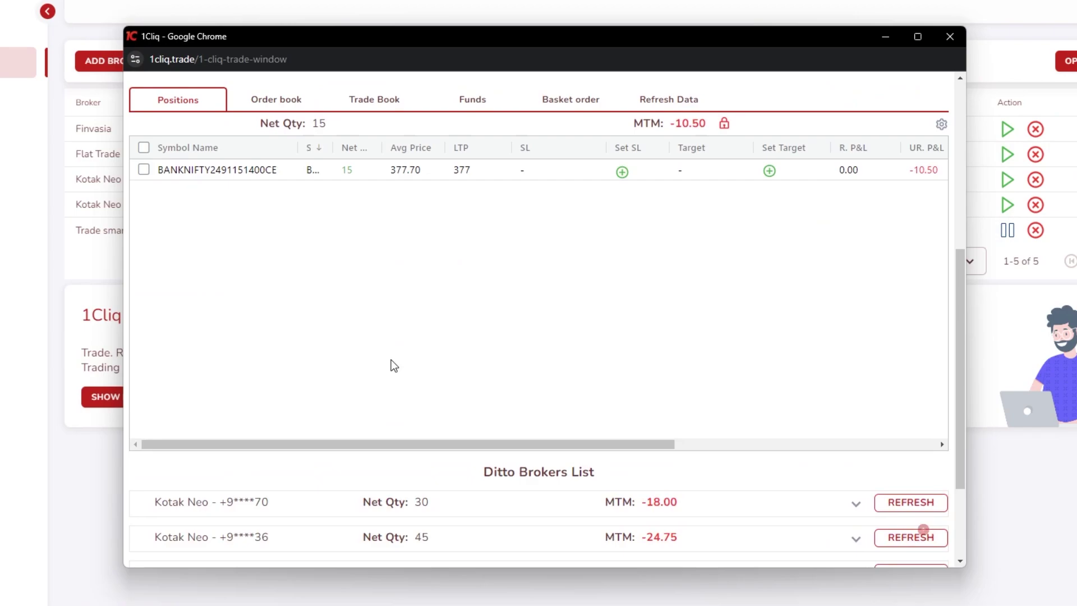
scroll(443, 505, down, 2)
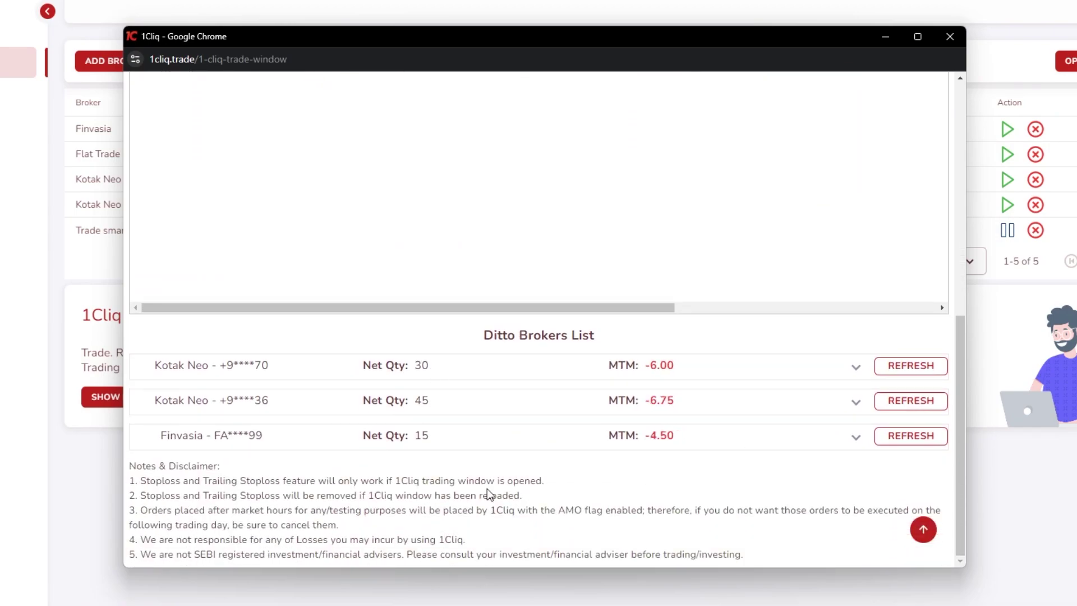
scroll(485, 490, up, 6)
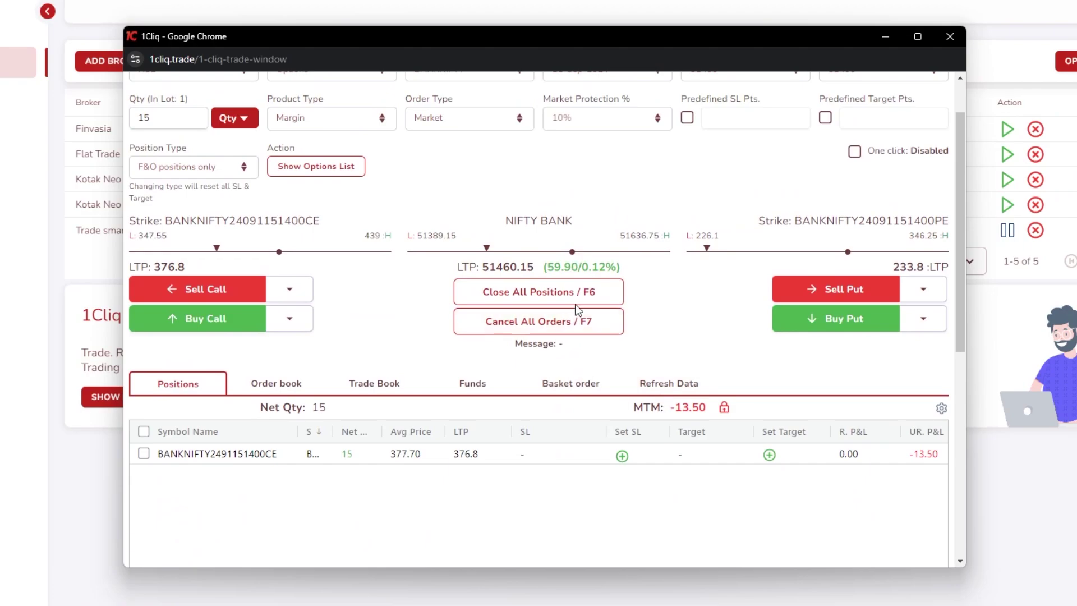
Step: Close all positions and verify parent and children reach net quantity 0
click(543, 299)
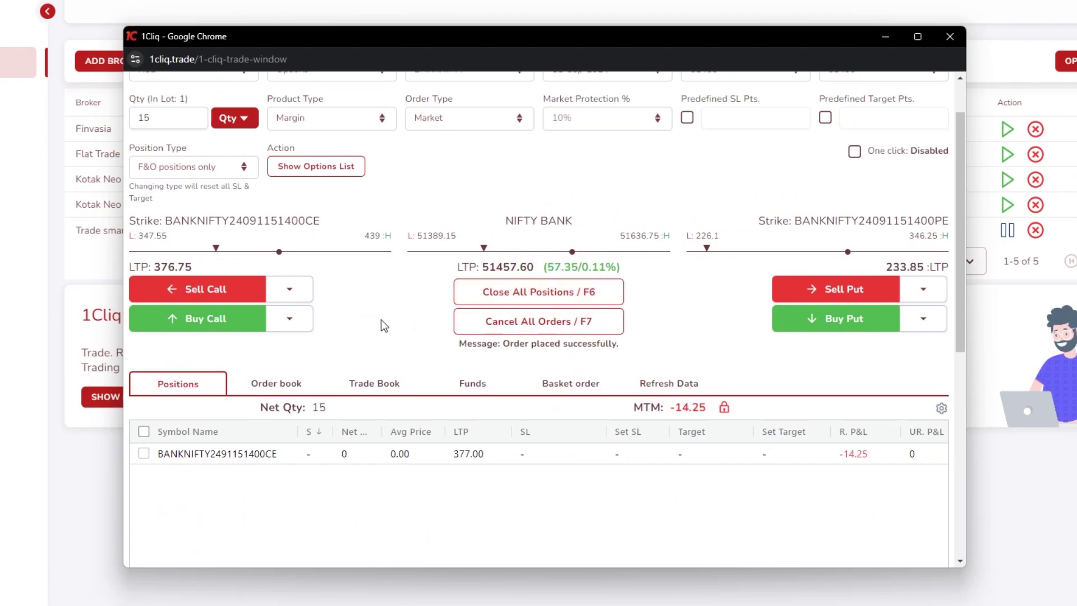
scroll(381, 320, down, 5)
scroll(439, 370, down, 3)
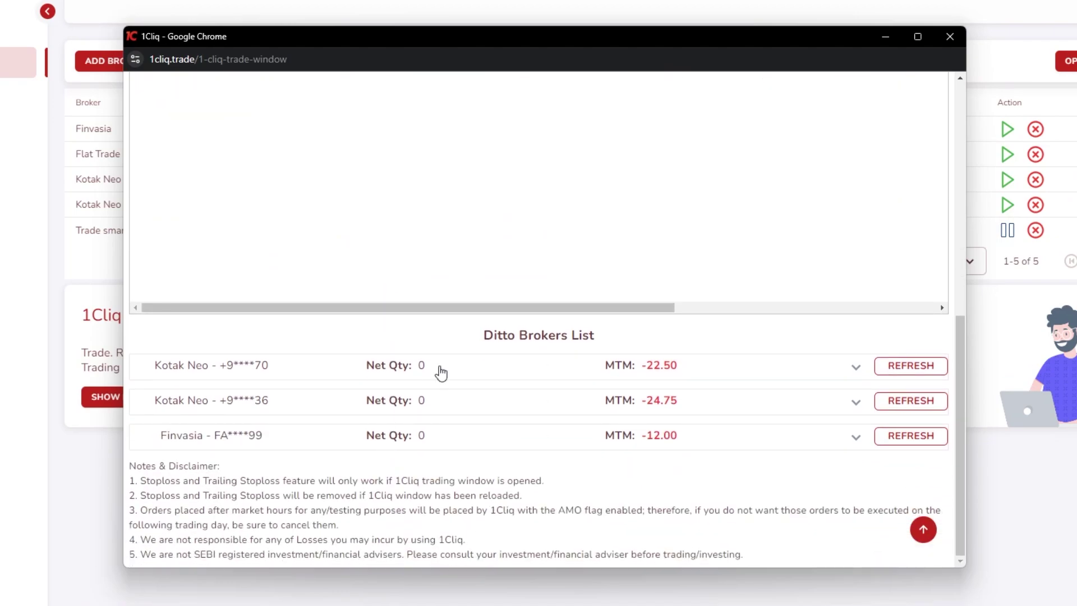
scroll(396, 426, up, 5)
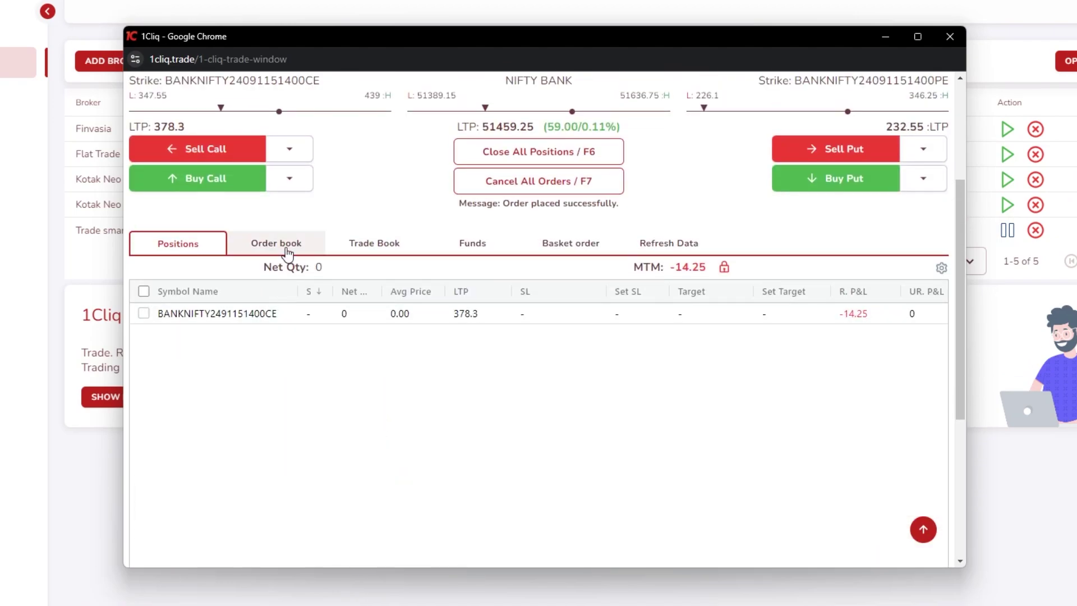
click(286, 249)
scroll(286, 250, down, 5)
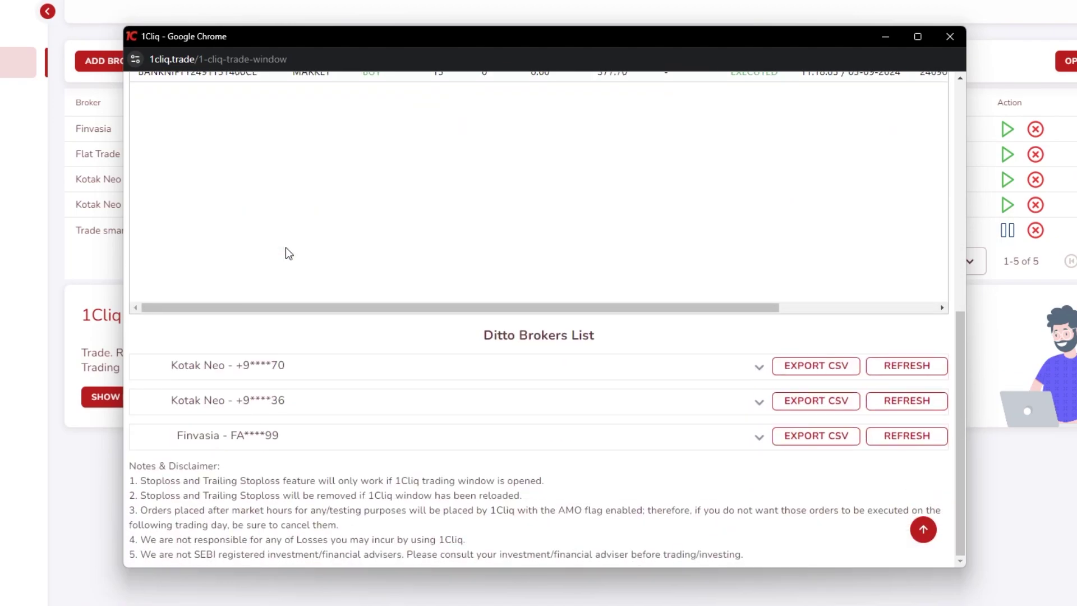
click(330, 366)
scroll(387, 427, down, 5)
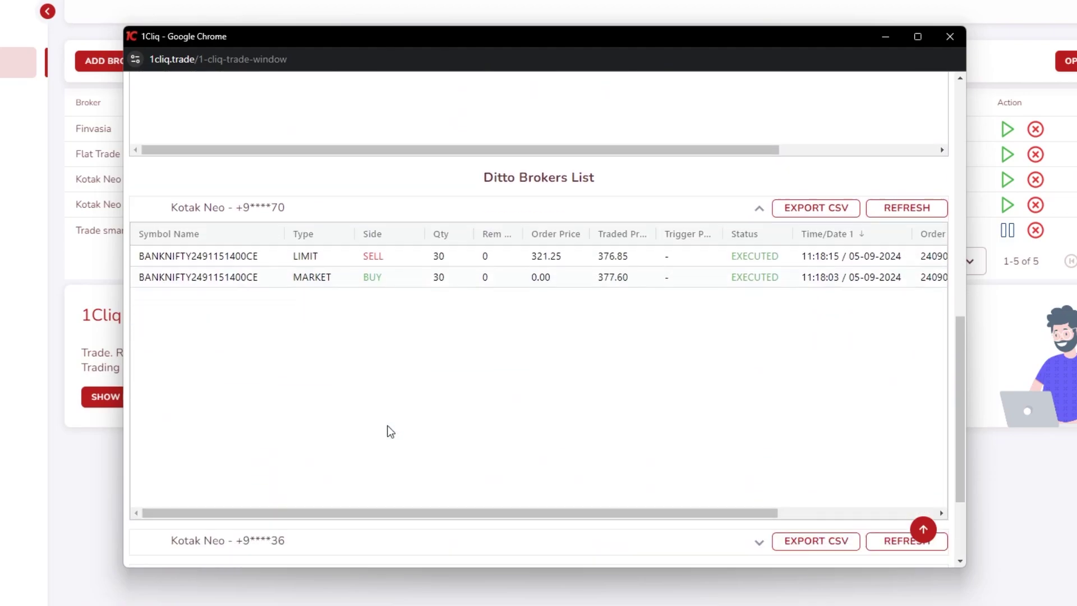
click(386, 410)
click(384, 404)
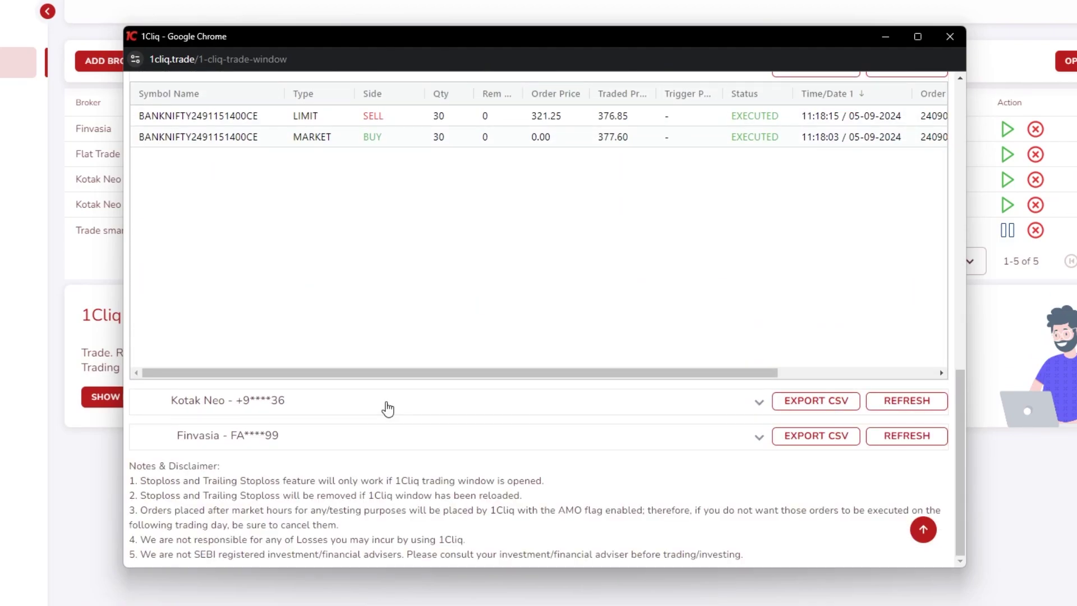
click(379, 440)
click(378, 442)
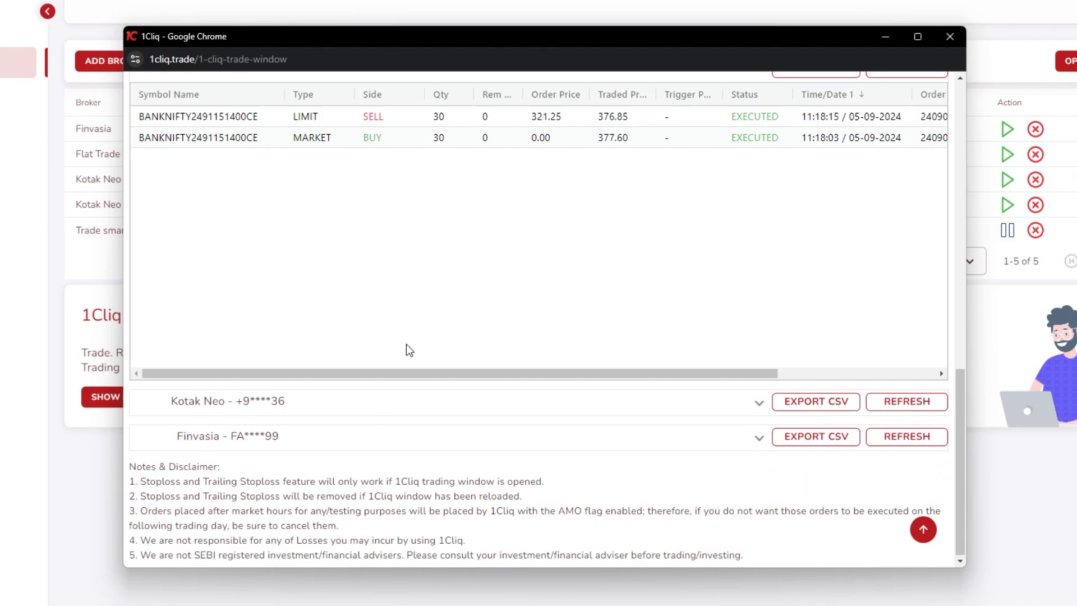
scroll(406, 345, up, 4)
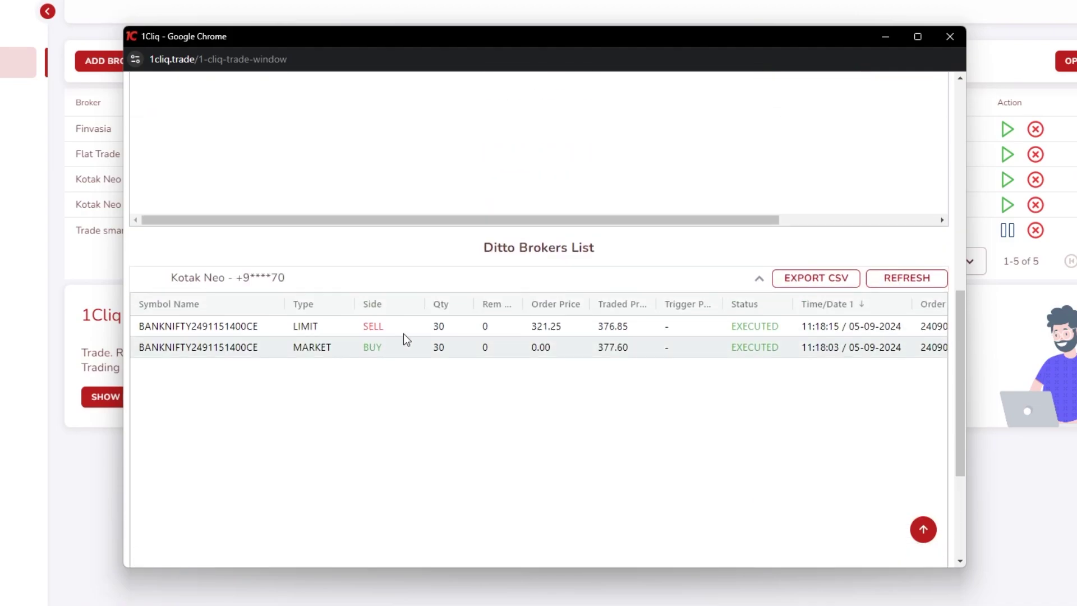
click(402, 289)
scroll(447, 310, up, 10)
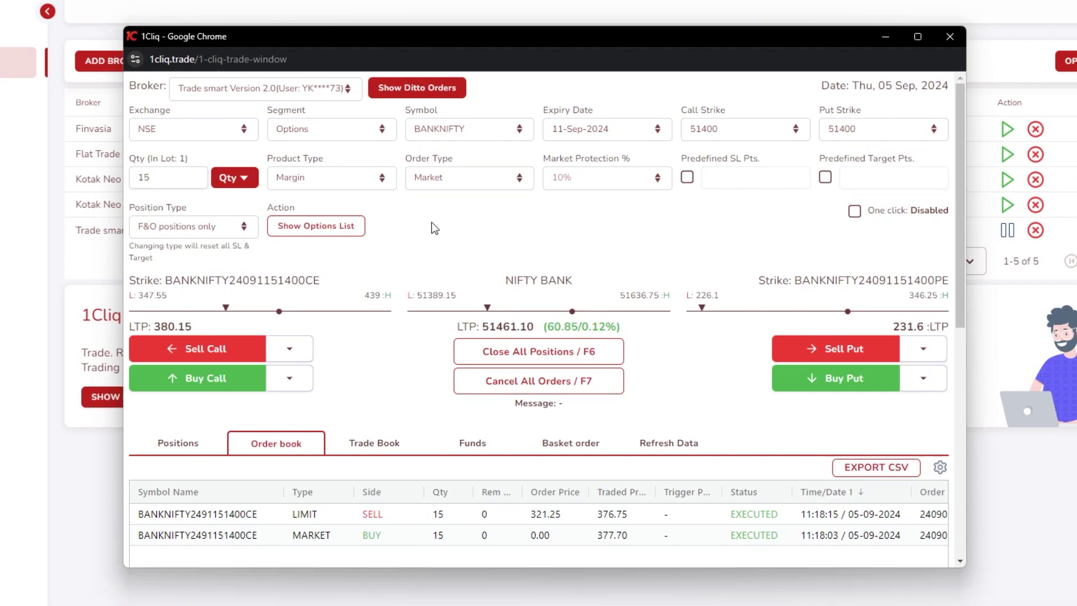
Step: Open Ditto Orders and expand the parent SELL order into its child broker orders
click(433, 95)
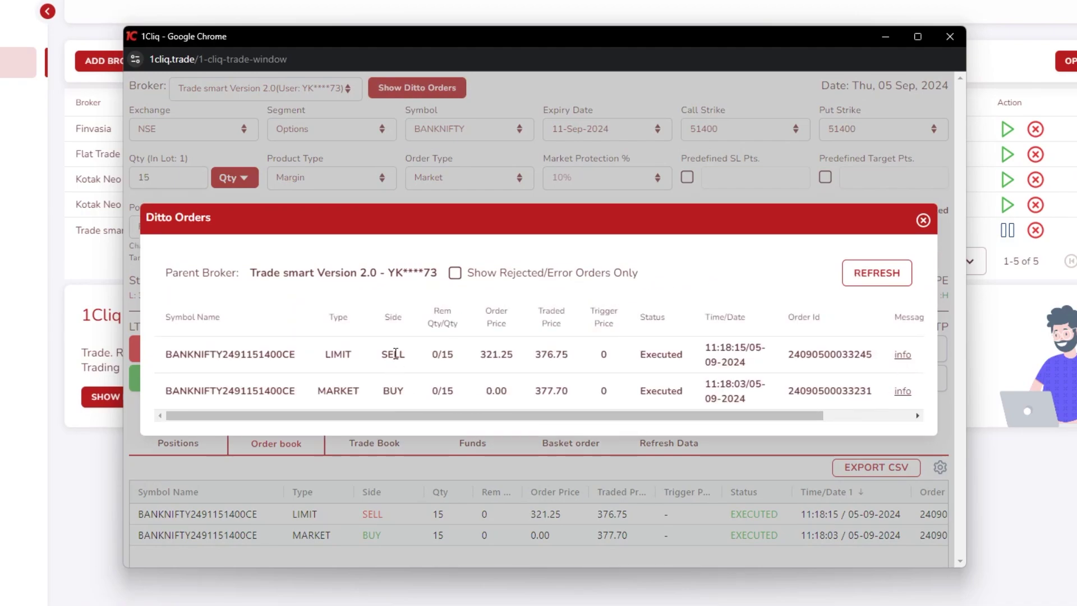
drag(769, 415, 856, 419)
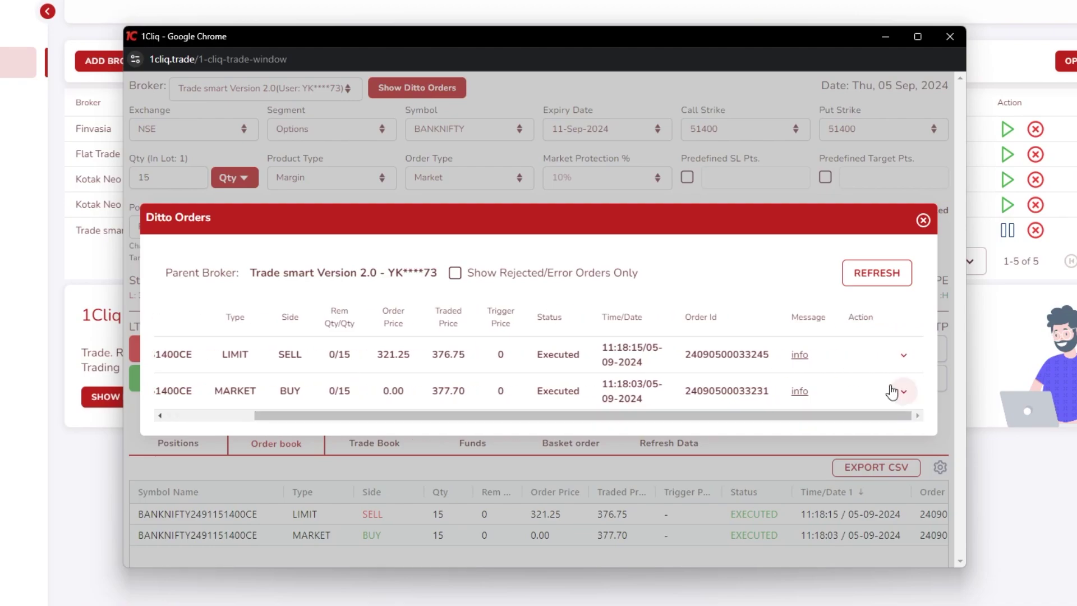
click(910, 354)
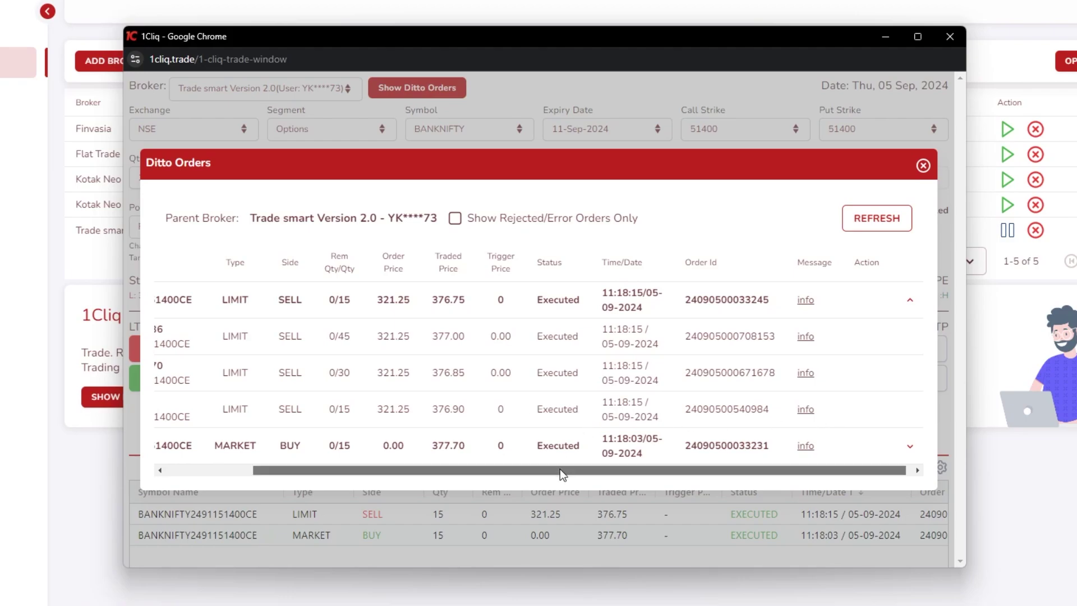
drag(560, 470, 558, 469)
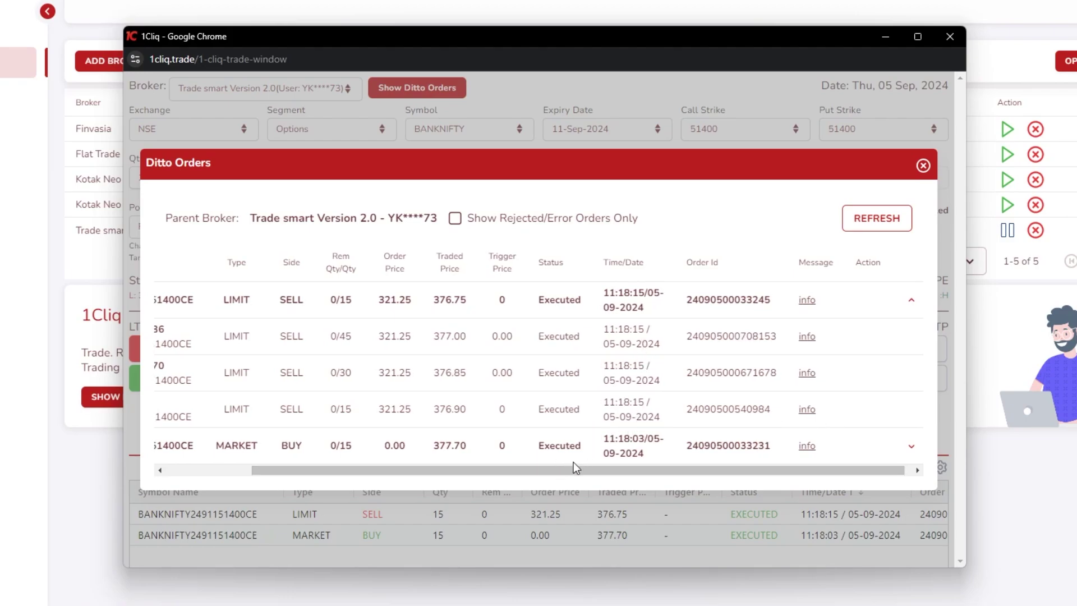
drag(517, 470, 430, 469)
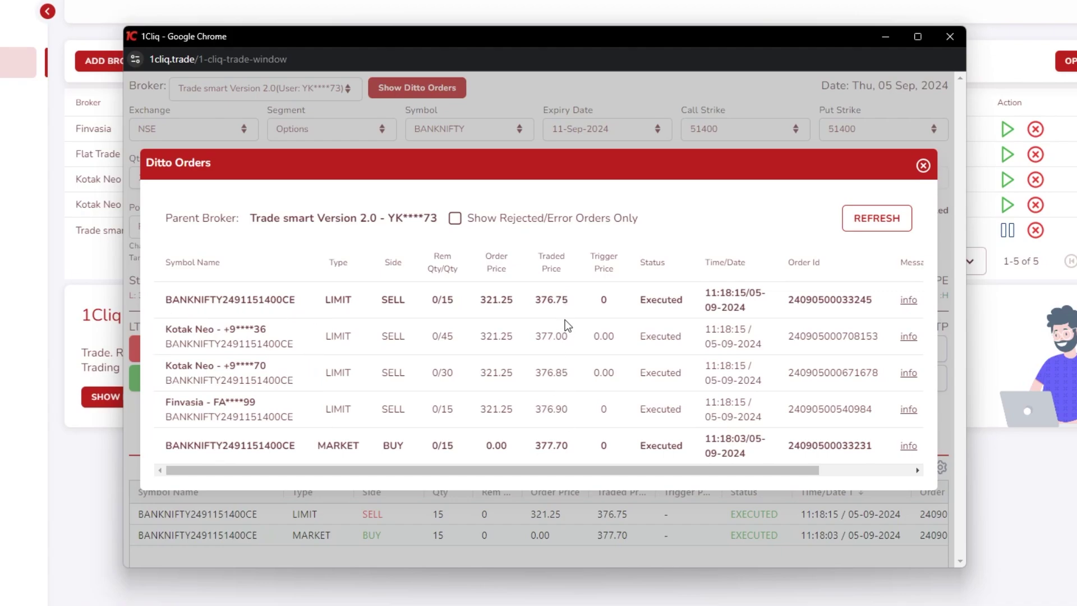
drag(594, 473, 540, 461)
Step: Toggle the Show Rejected/Error Orders Only filter on and off, then re-expand the SELL order
click(453, 217)
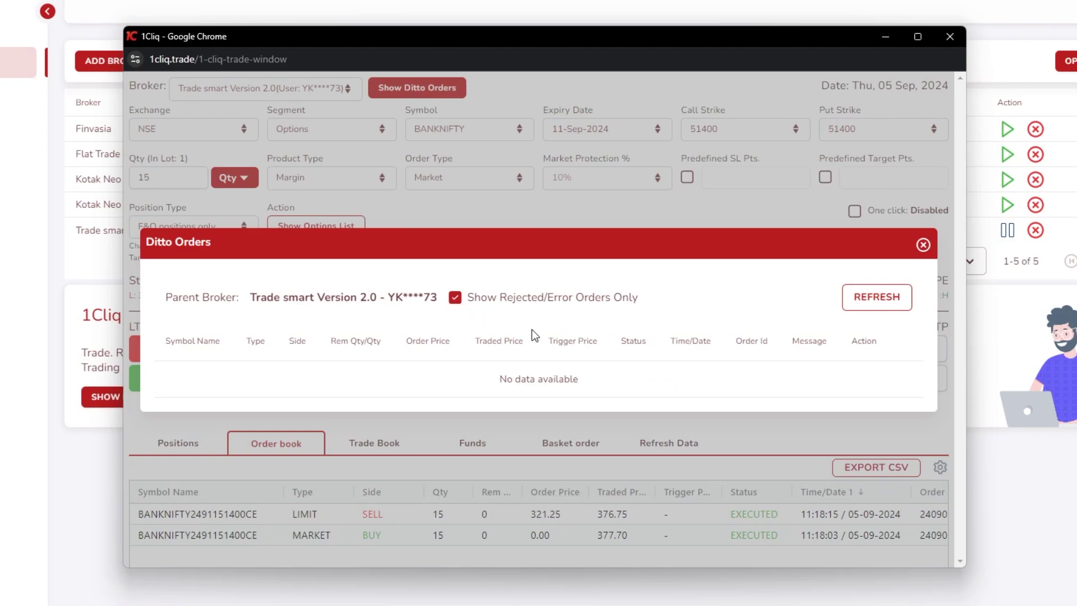
click(455, 297)
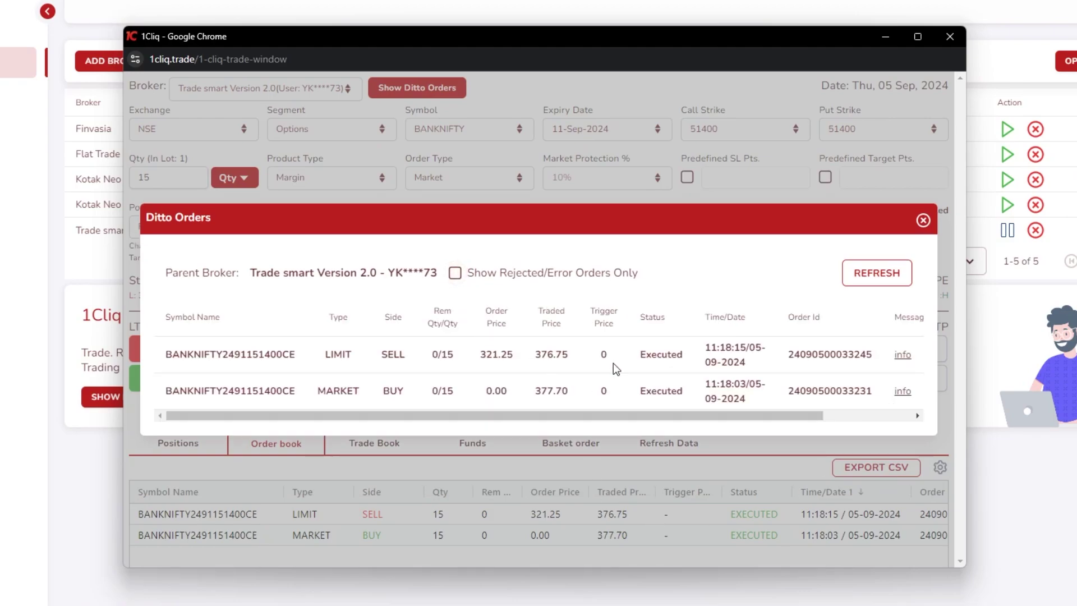
drag(782, 417, 868, 416)
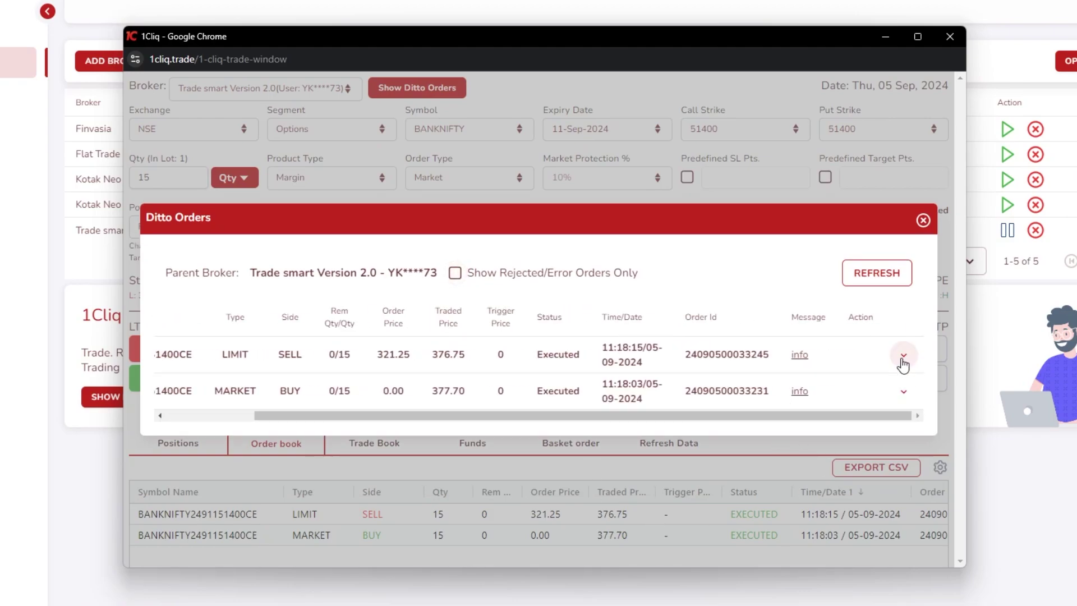
click(904, 356)
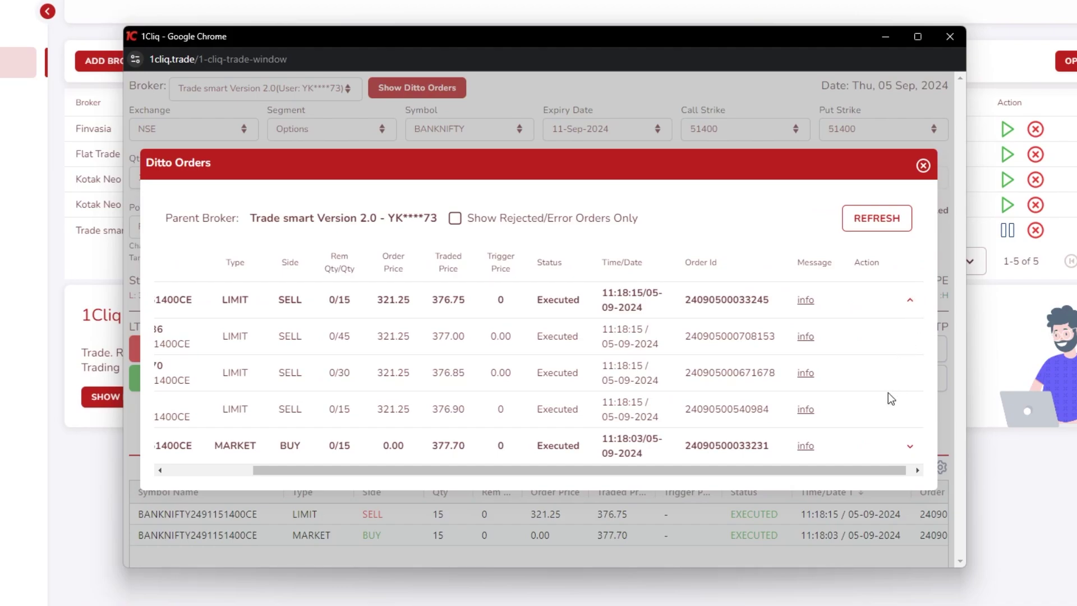
Step: Close Ditto Orders and place a 15-quantity BANKNIFTY 51400 CE limit buy at 300.00
click(912, 304)
key(Escape)
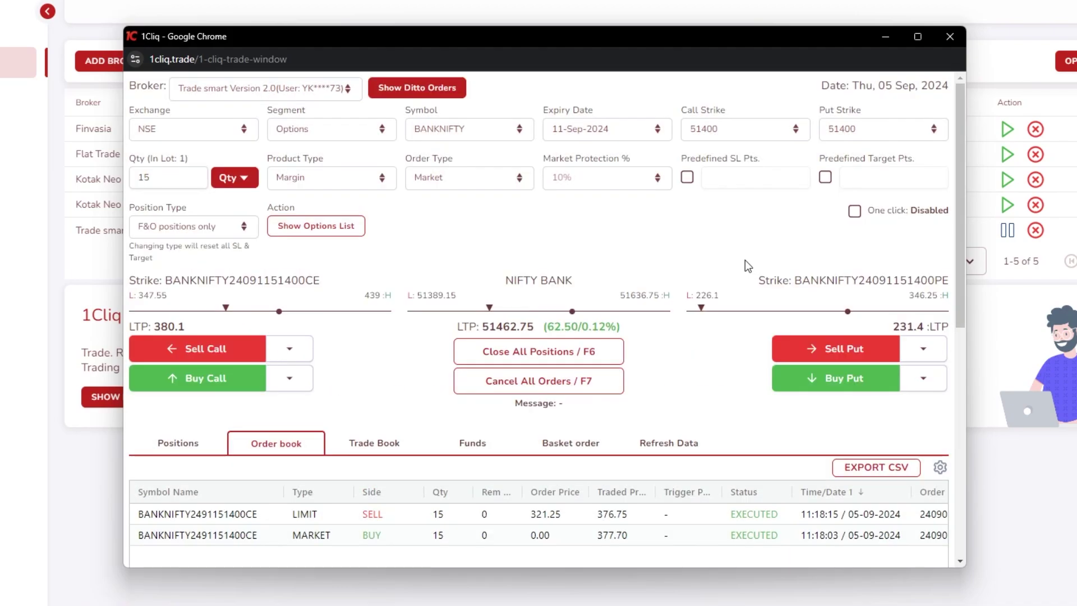
click(290, 379)
click(284, 409)
text(300)
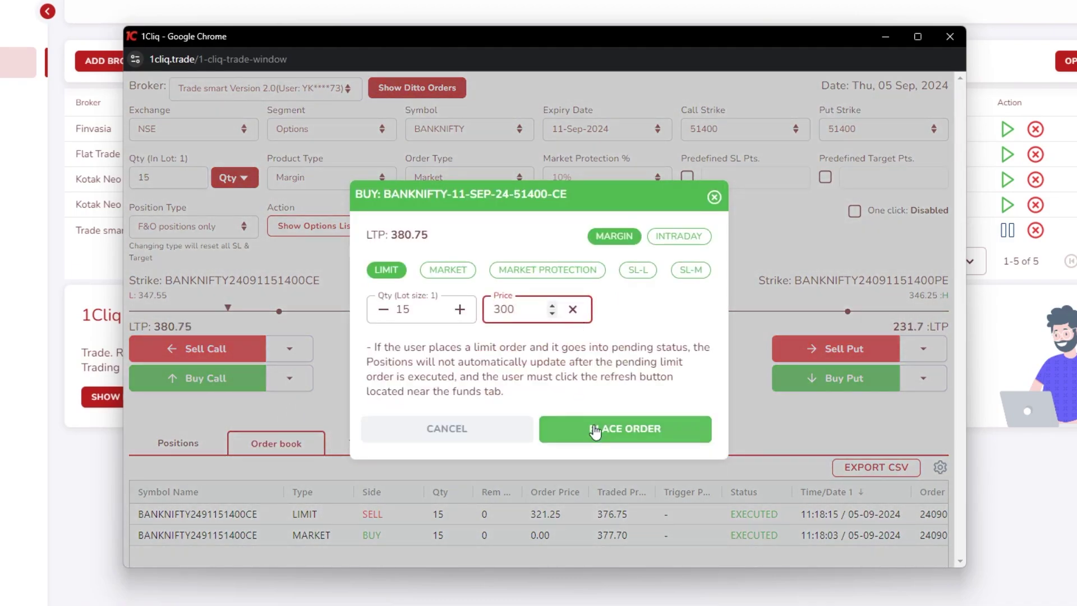
click(572, 428)
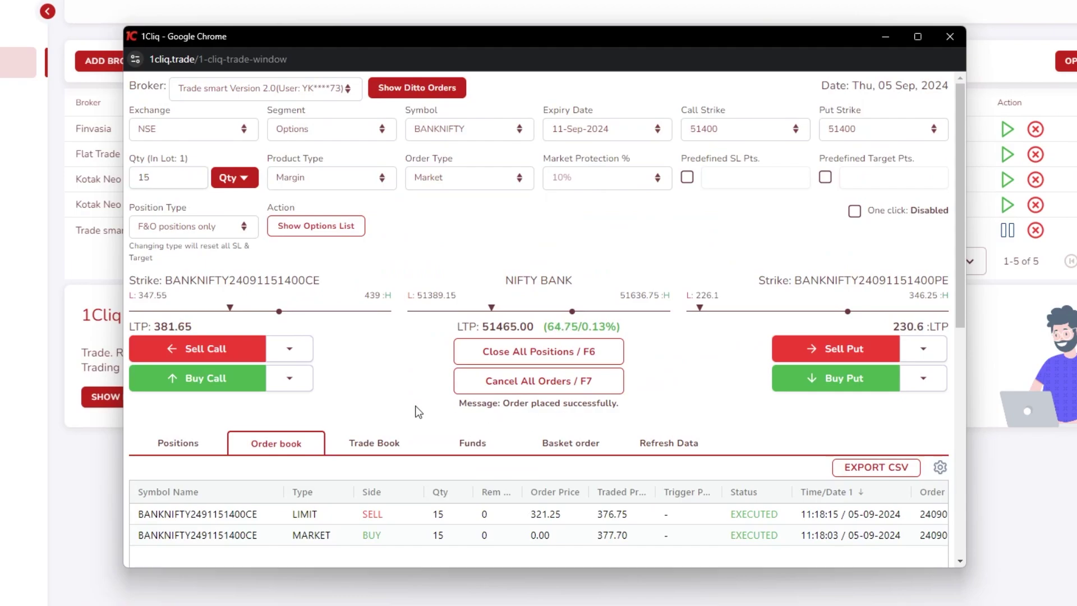
Step: Expand both Kotak Neo and the Finvasia order lists to confirm the pending 300.00 buy
scroll(401, 374, down, 3)
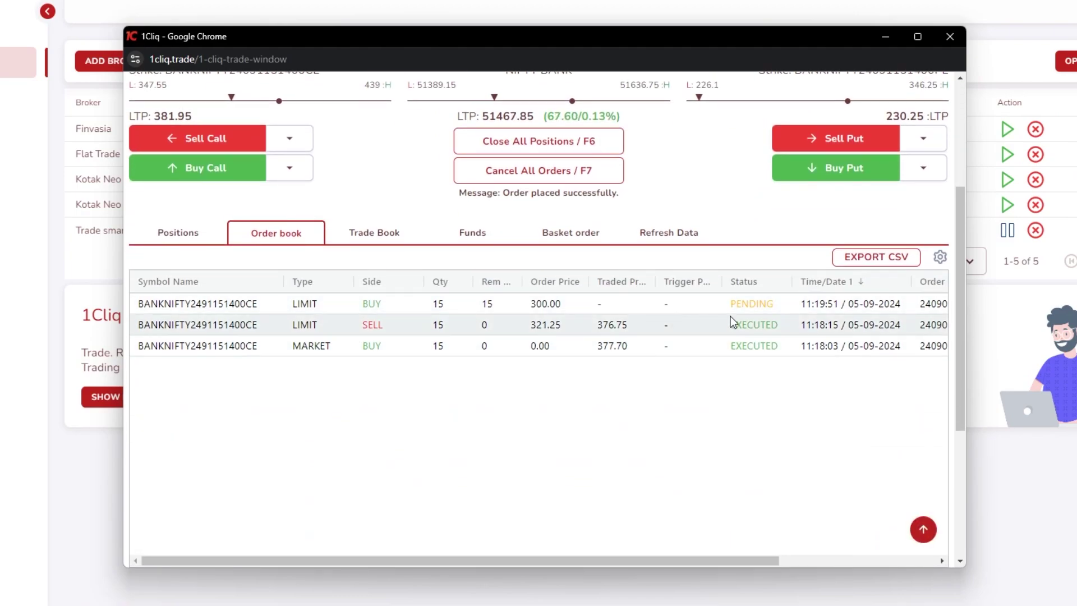
scroll(470, 309, down, 4)
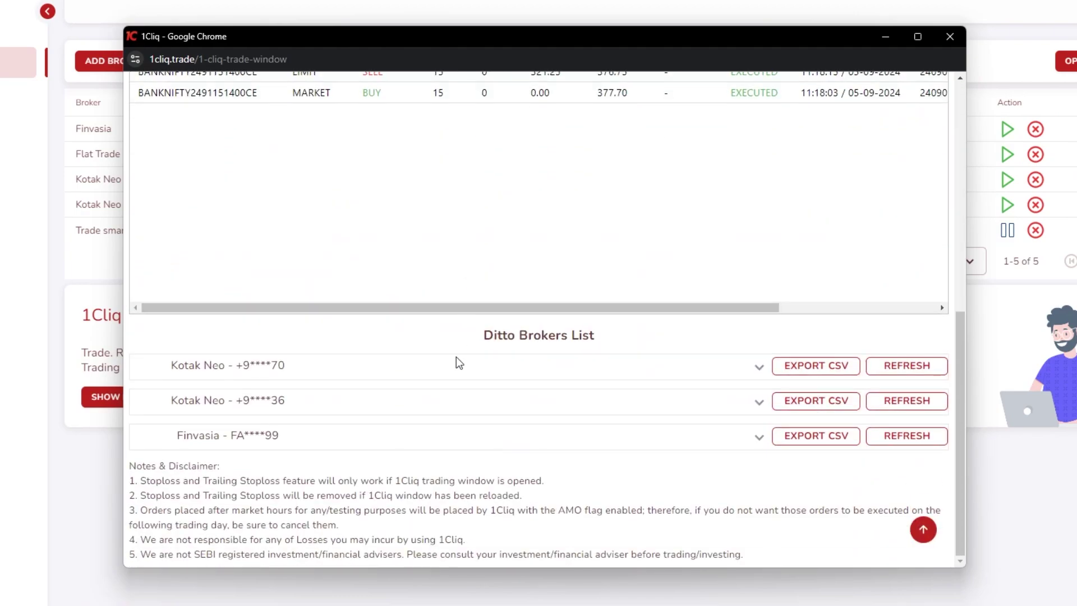
click(448, 374)
scroll(484, 443, down, 4)
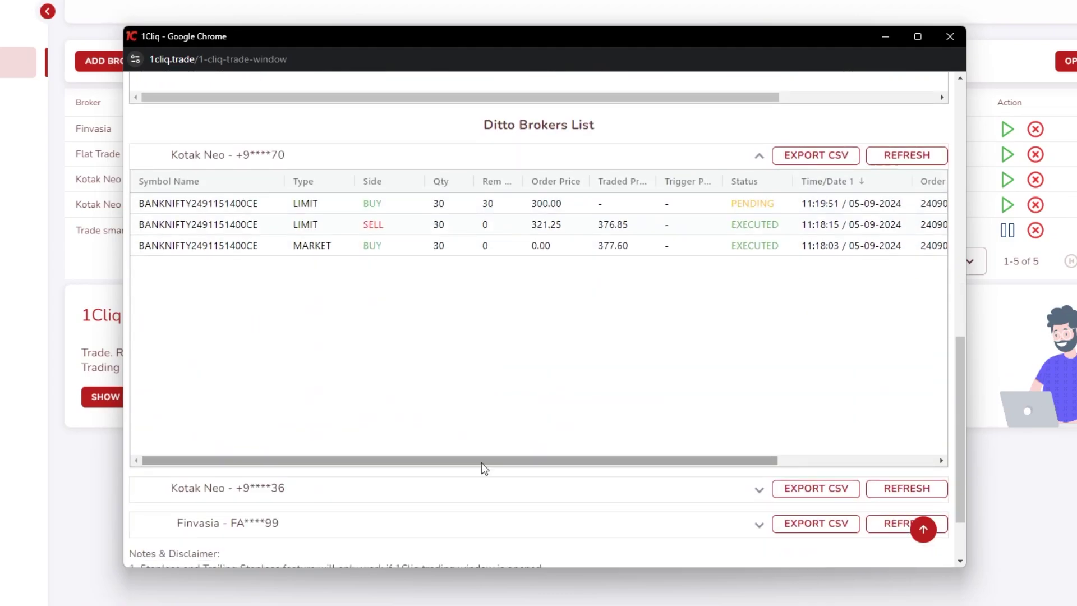
click(487, 496)
scroll(487, 502, down, 4)
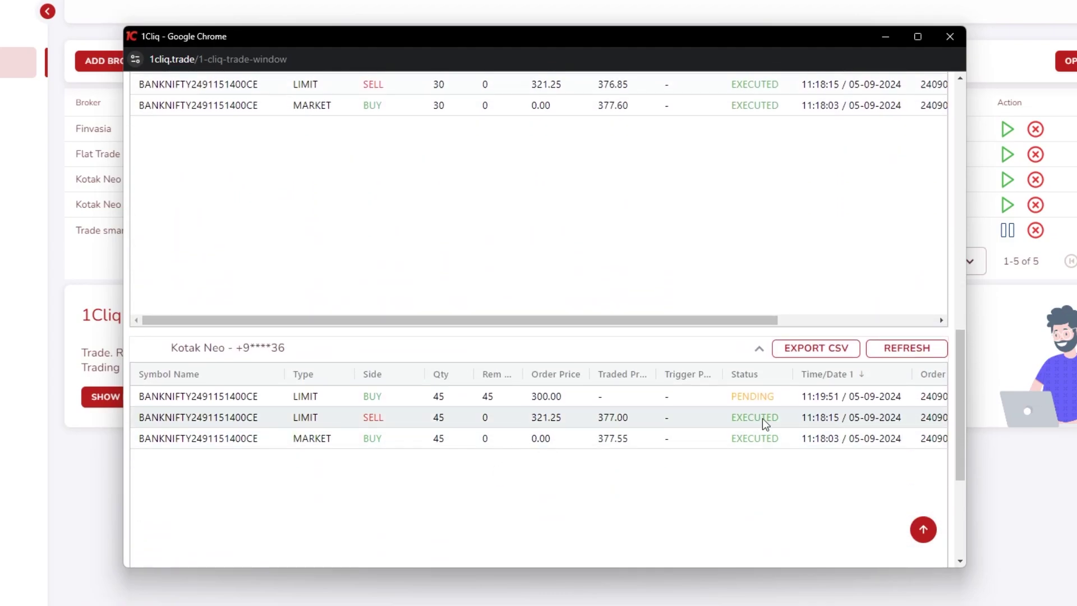
click(547, 450)
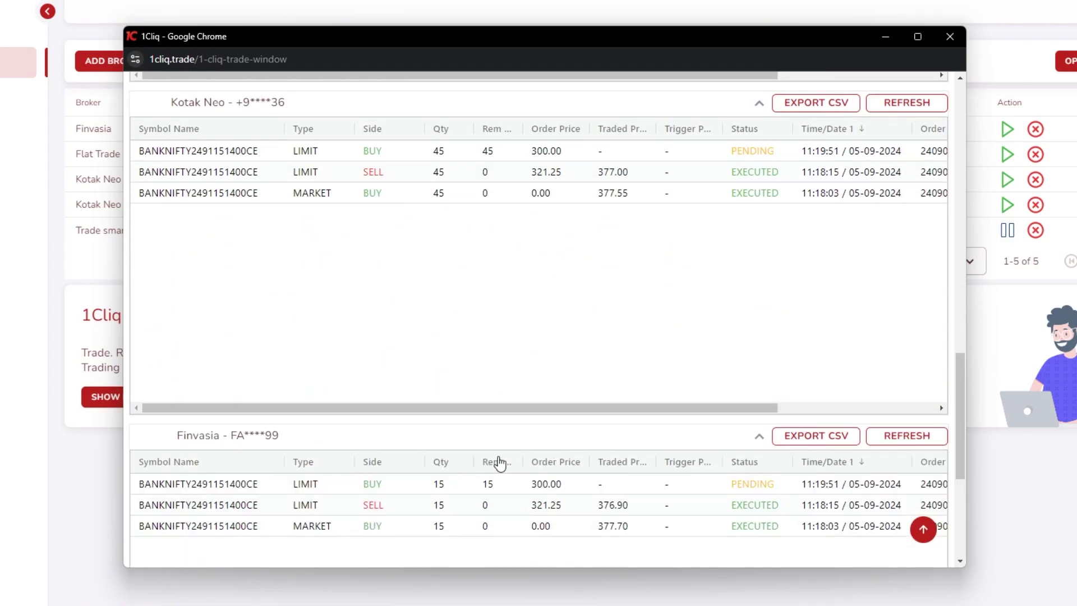
scroll(483, 419, up, 5)
scroll(484, 420, up, 10)
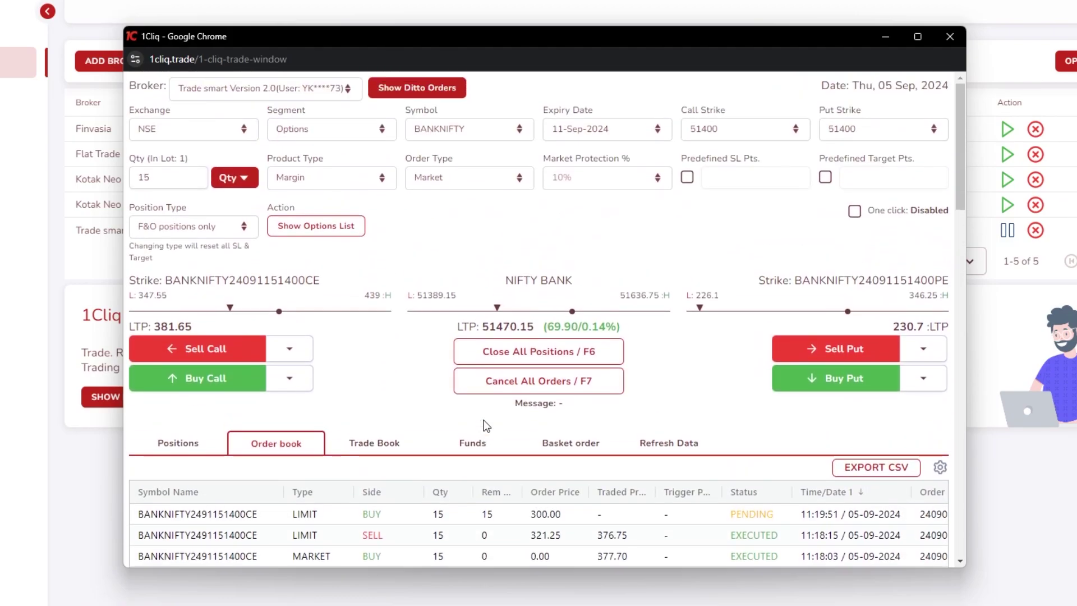
scroll(782, 474, down, 2)
scroll(731, 528, down, 4)
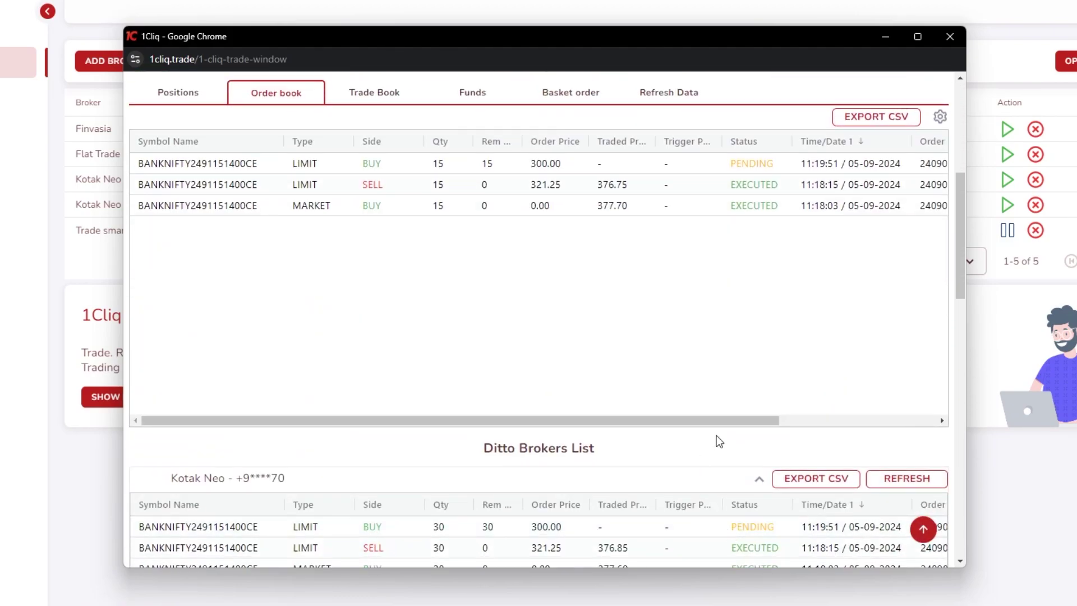
drag(730, 422, 865, 424)
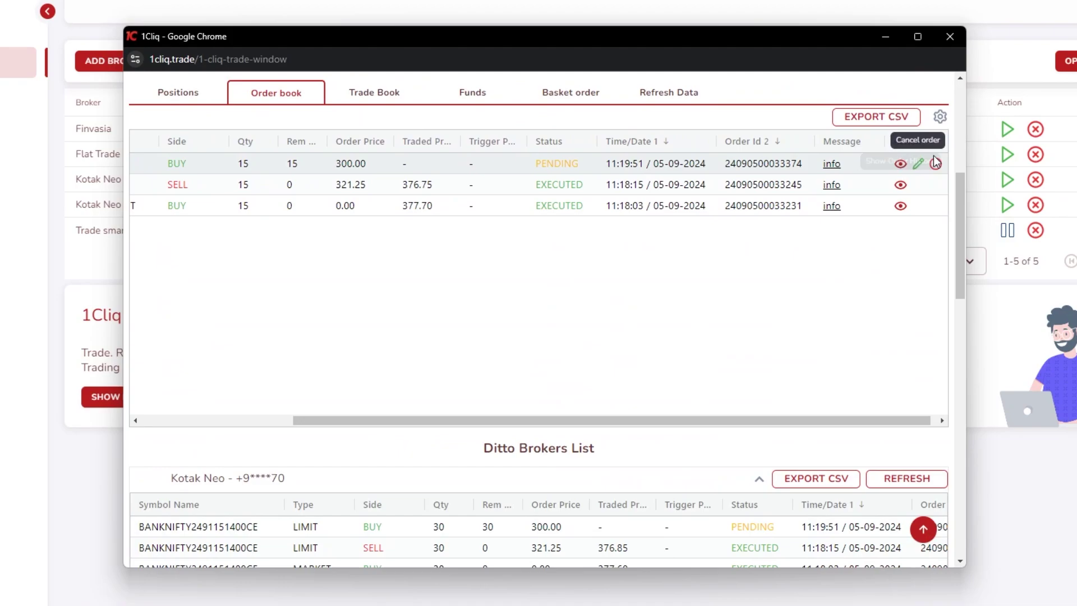
Step: Modify the pending BUY limit order's price to 310.00
click(918, 163)
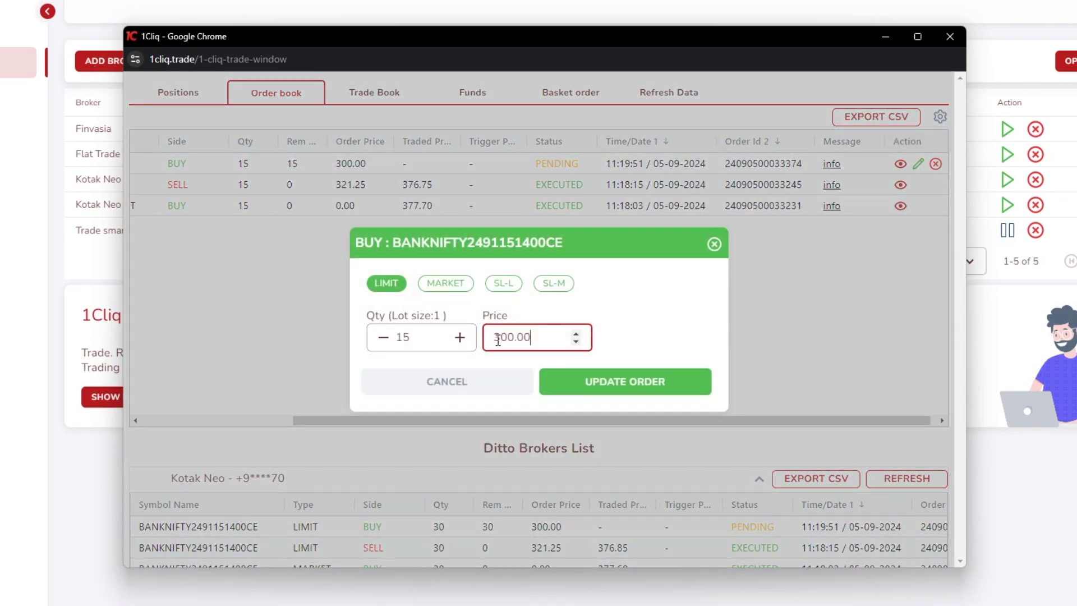
key(Delete)
text(1)
click(662, 396)
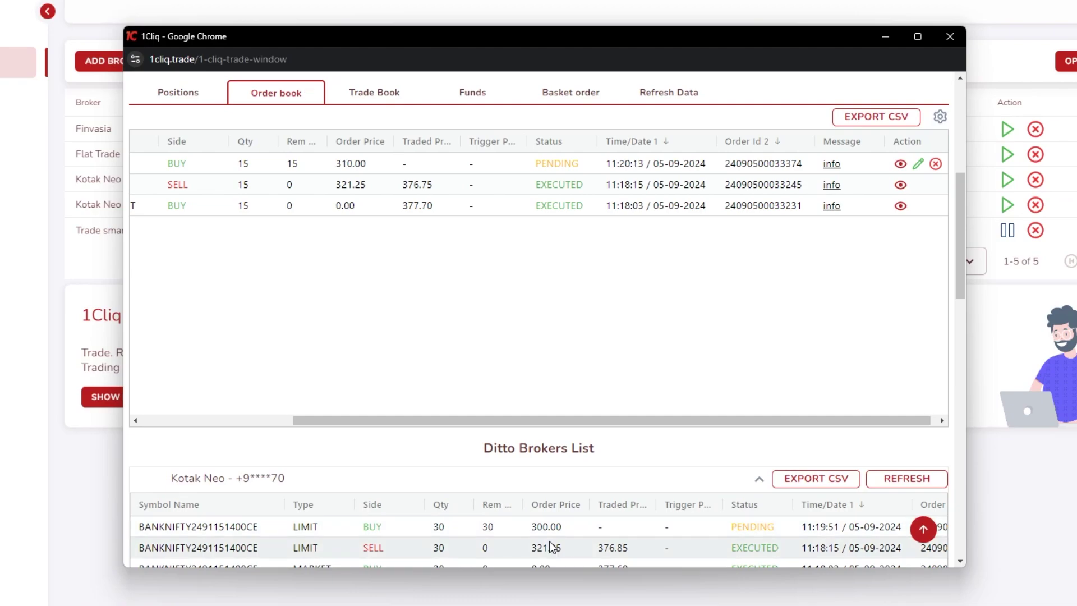
Step: Refresh the Finvasia child's order list to show the 310.00 pending buy
scroll(538, 535, down, 10)
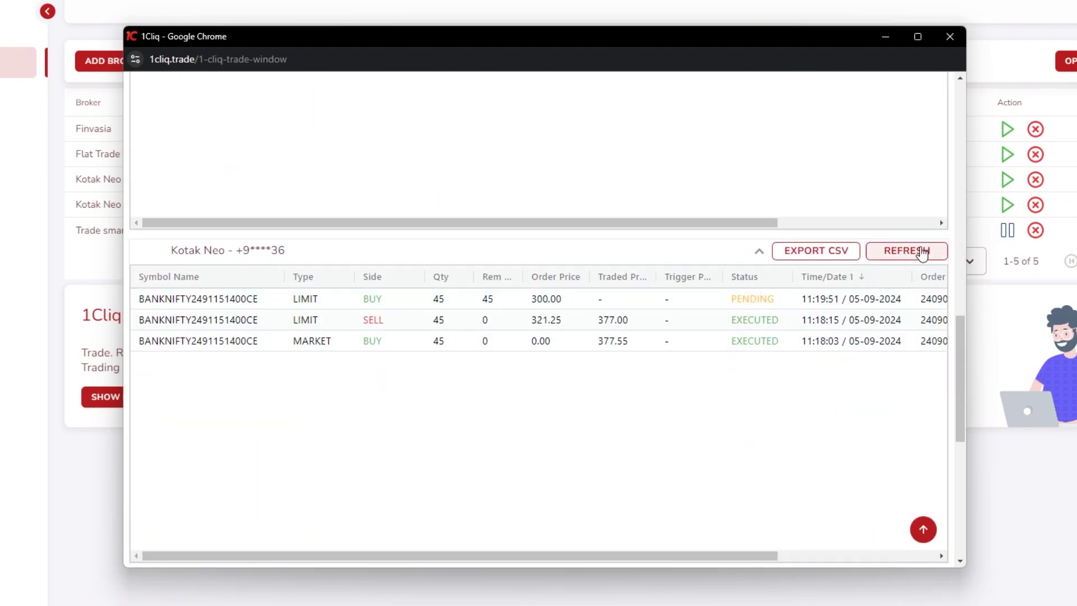
click(898, 252)
scroll(536, 337, down, 5)
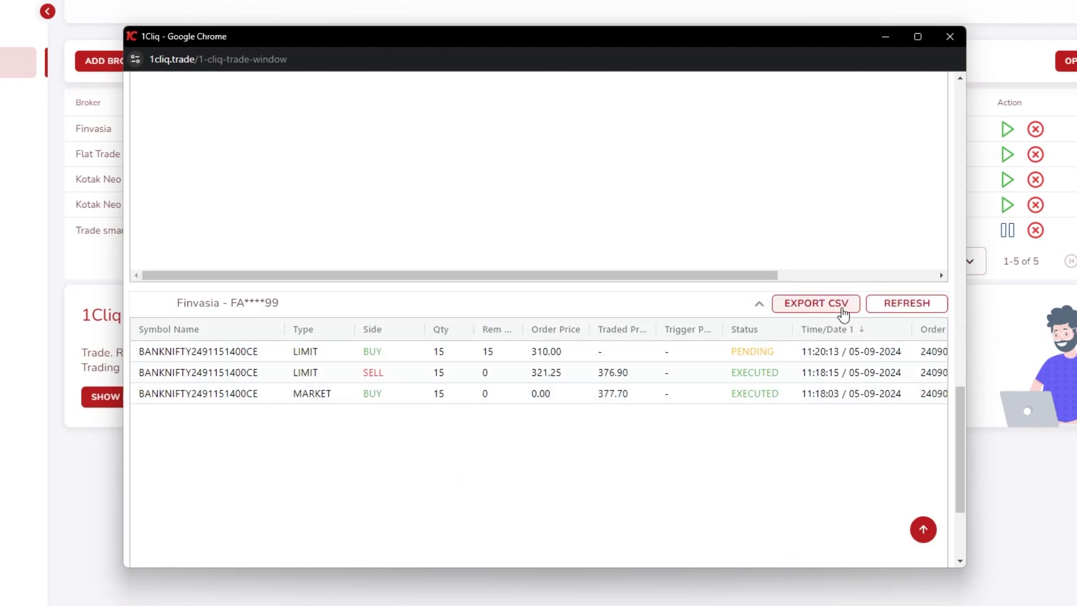
Step: Cancel all pending orders and refresh the second Kotak Neo child's order list to confirm cancellation
scroll(645, 424, up, 15)
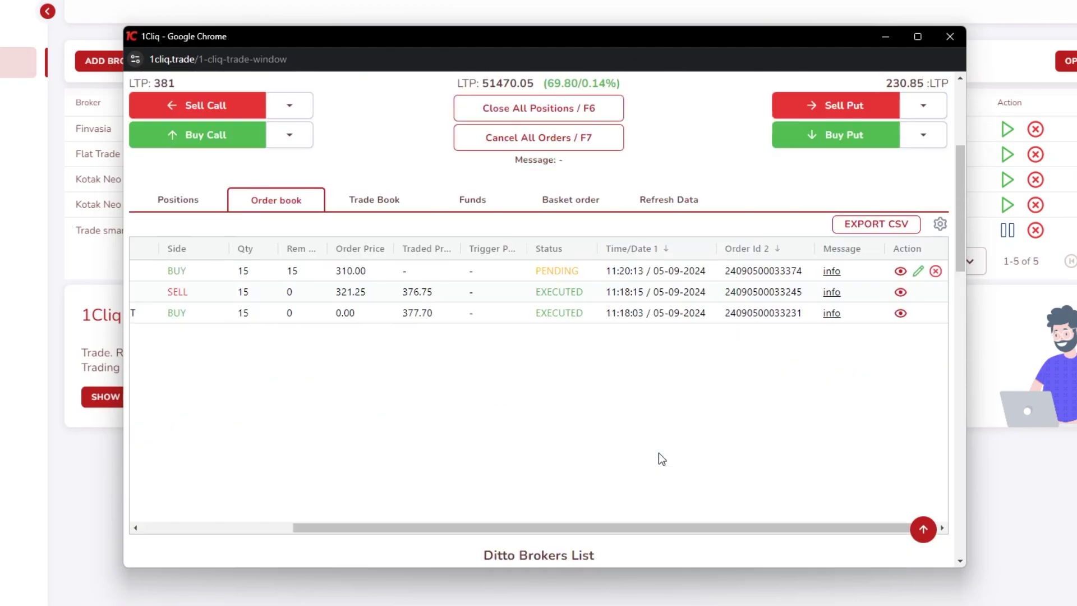
click(588, 397)
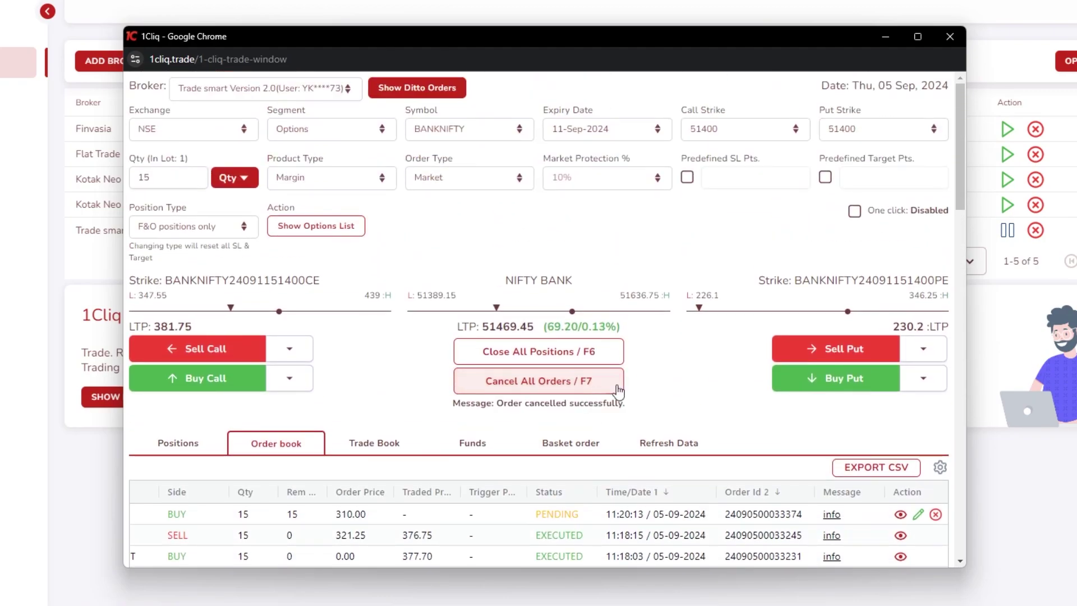
scroll(682, 378, down, 1)
scroll(682, 379, down, 15)
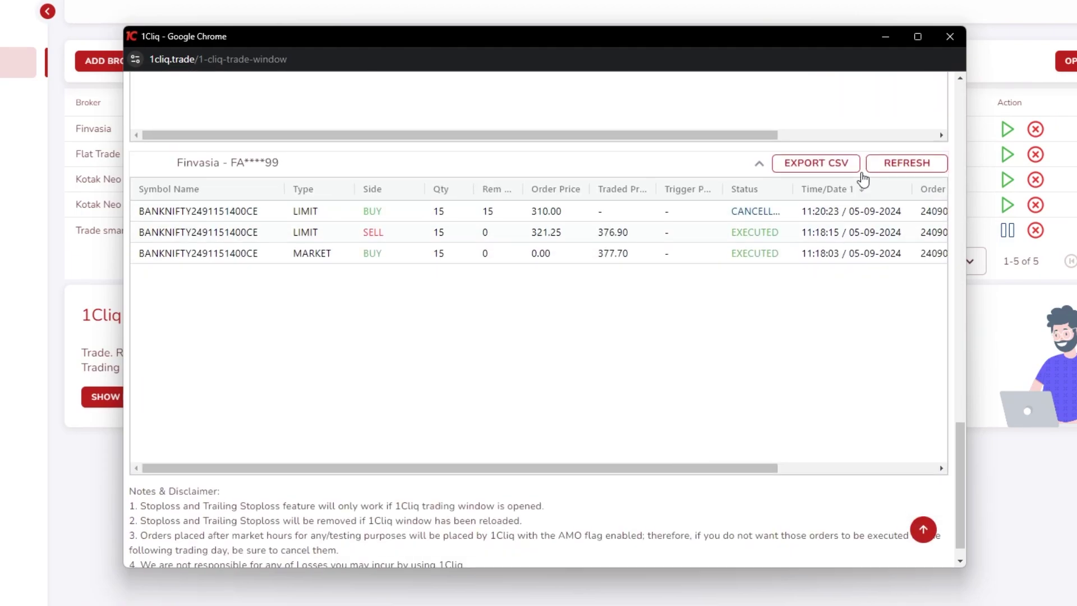
scroll(701, 376, up, 10)
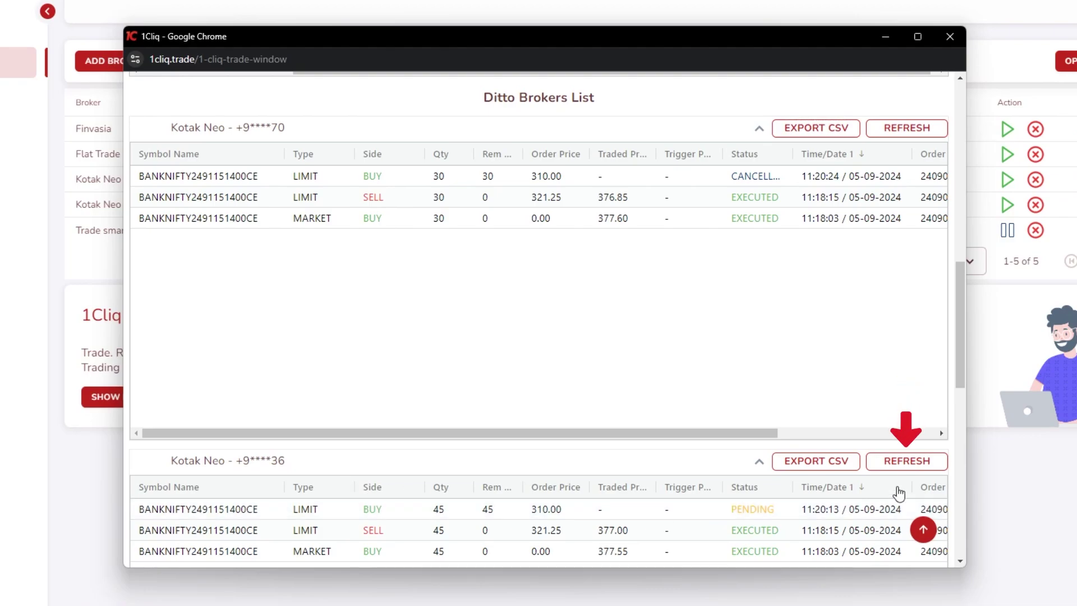
click(914, 464)
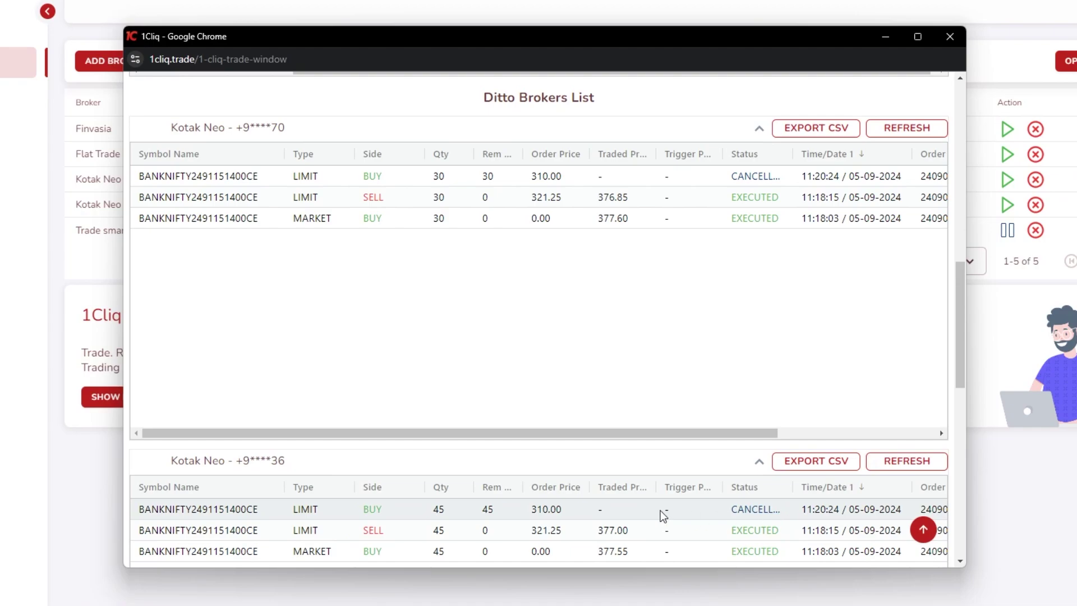
Step: Show the Positions tab and expand the first Kotak Neo child: net quantity 0, P&L -22.50
scroll(661, 511, up, 5)
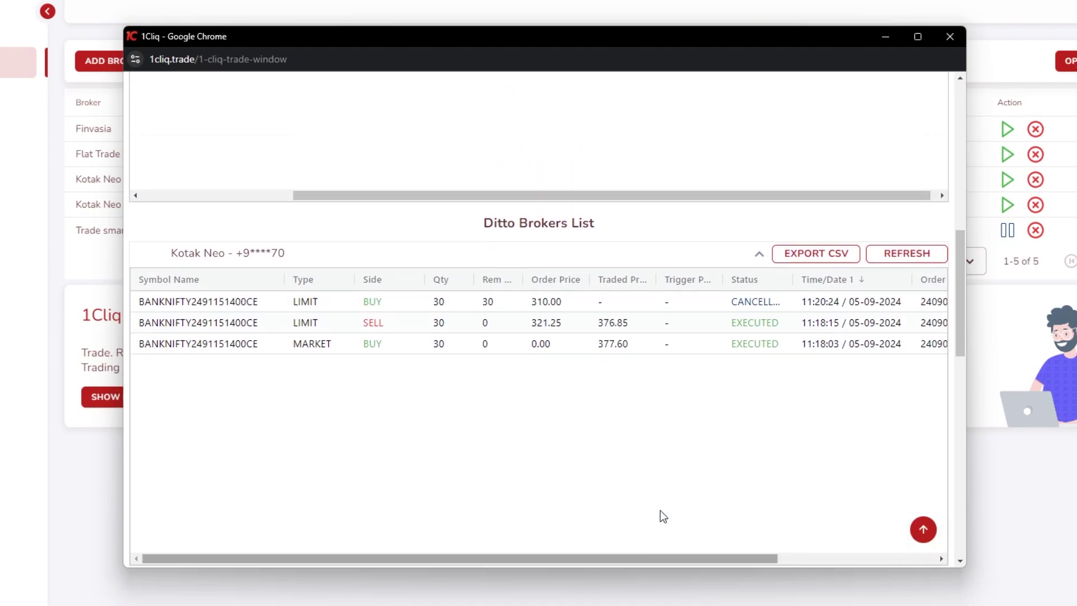
scroll(662, 513, up, 6)
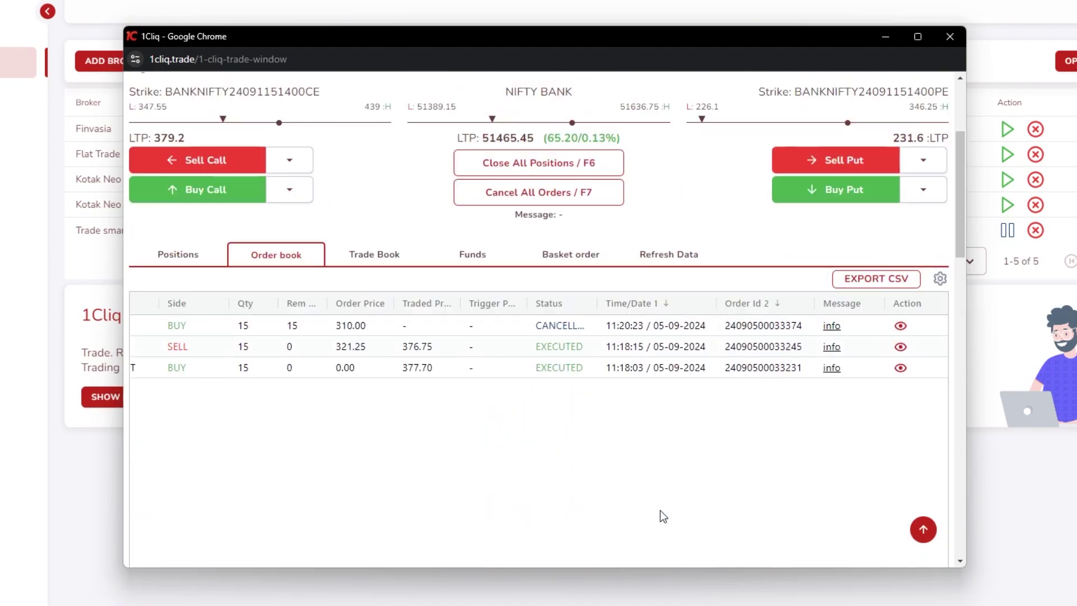
scroll(815, 422, down, 3)
scroll(815, 422, down, 3)
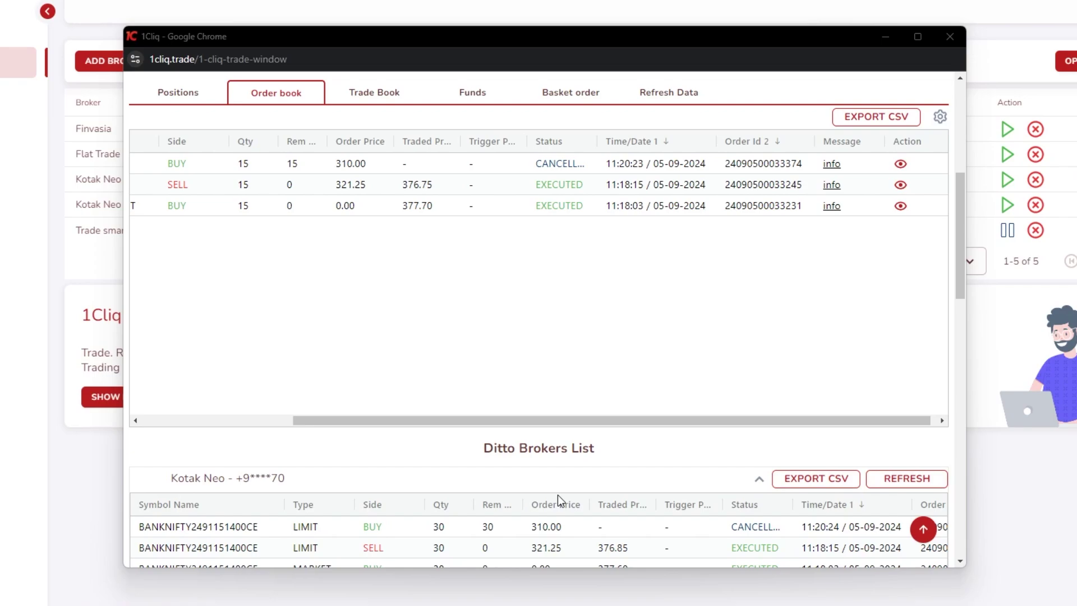
scroll(563, 494, up, 7)
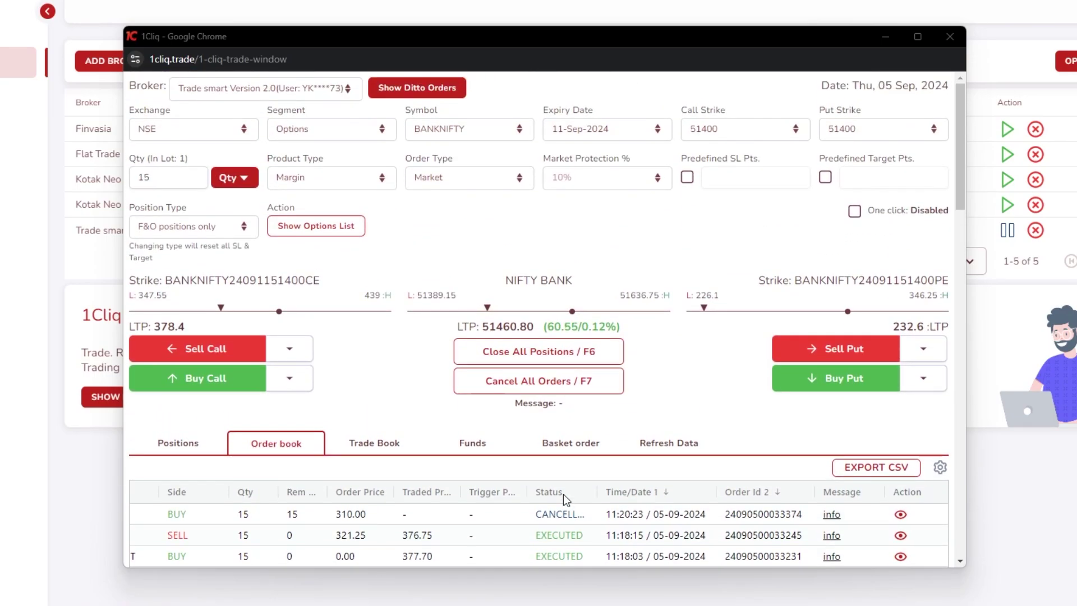
scroll(563, 494, down, 8)
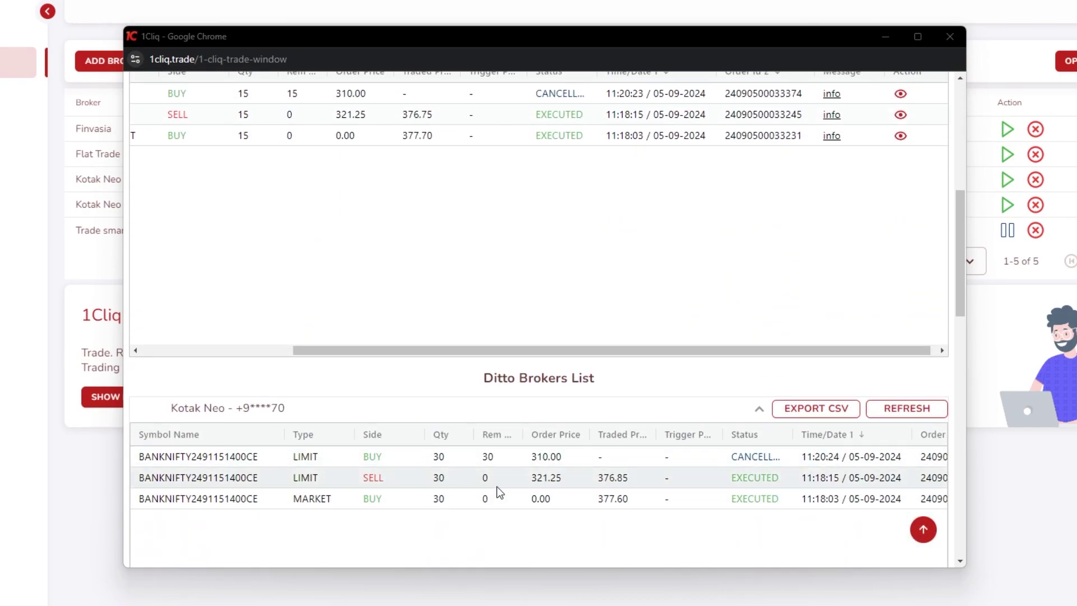
scroll(497, 494, up, 5)
click(192, 309)
scroll(704, 456, down, 5)
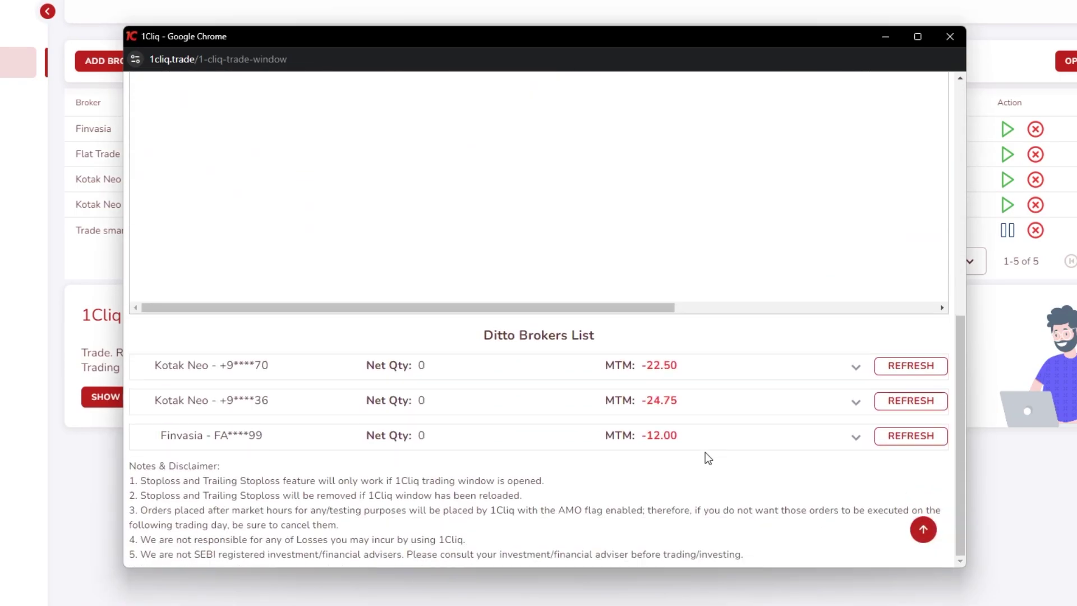
click(660, 375)
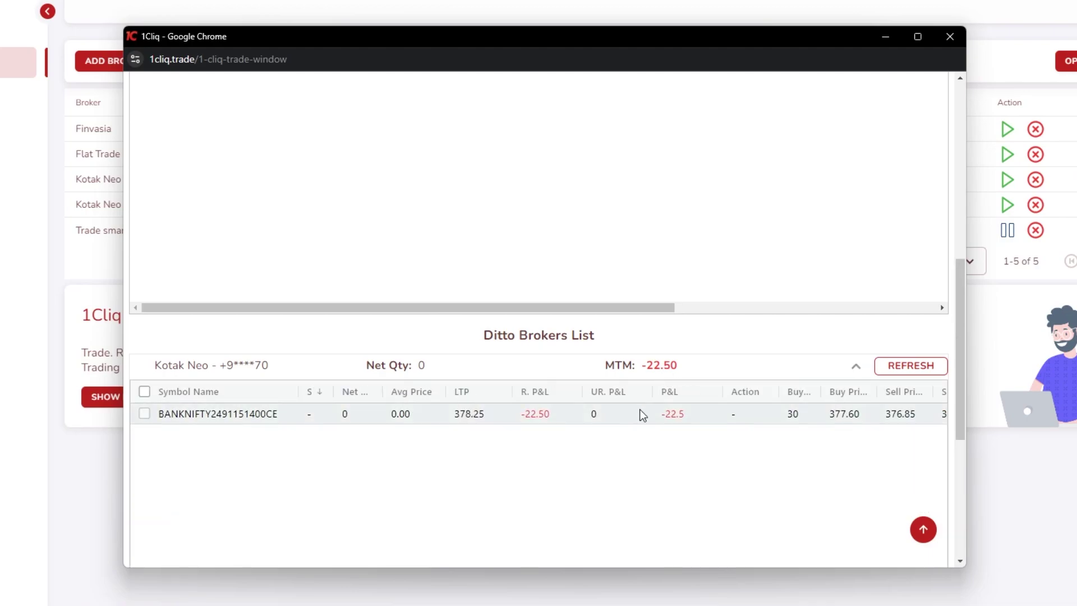
scroll(624, 443, up, 10)
Step: Review the replicated Ditto orders, expanding the cancelled order's child orders, then close the overview
click(425, 90)
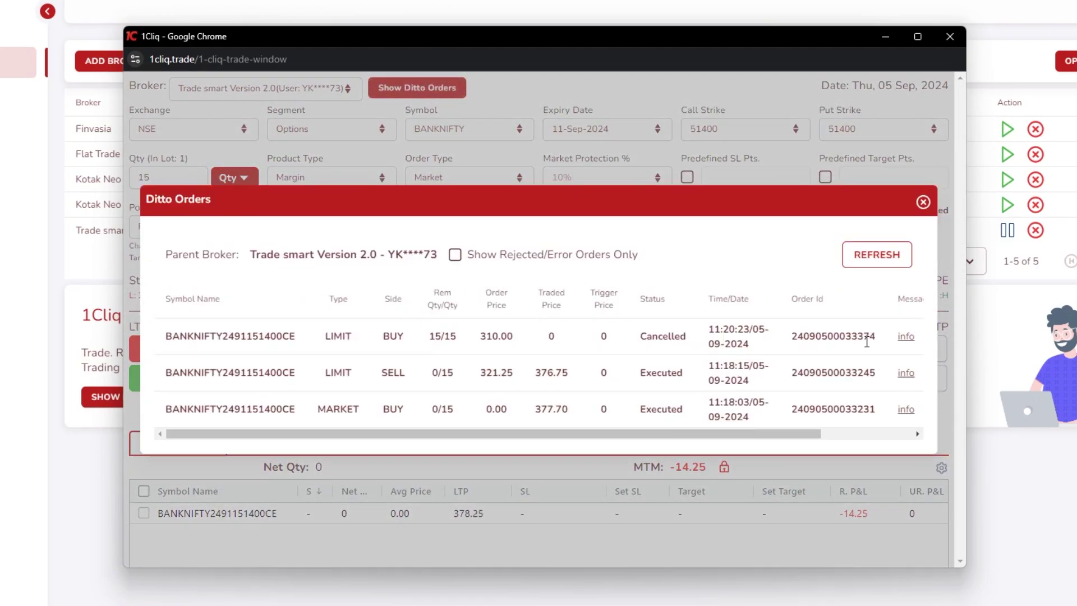
drag(796, 437, 945, 434)
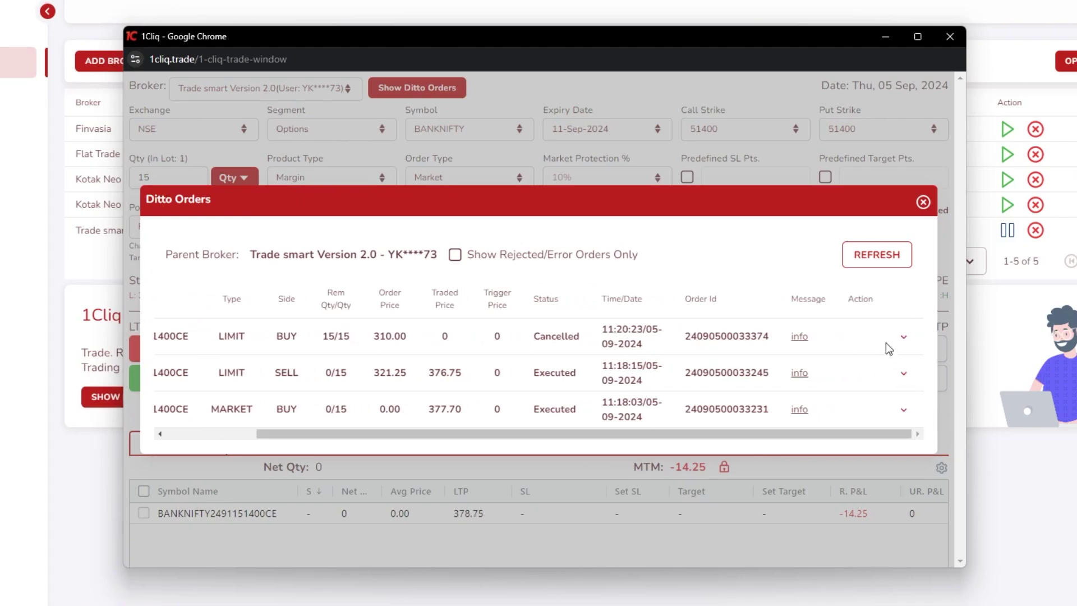
click(904, 337)
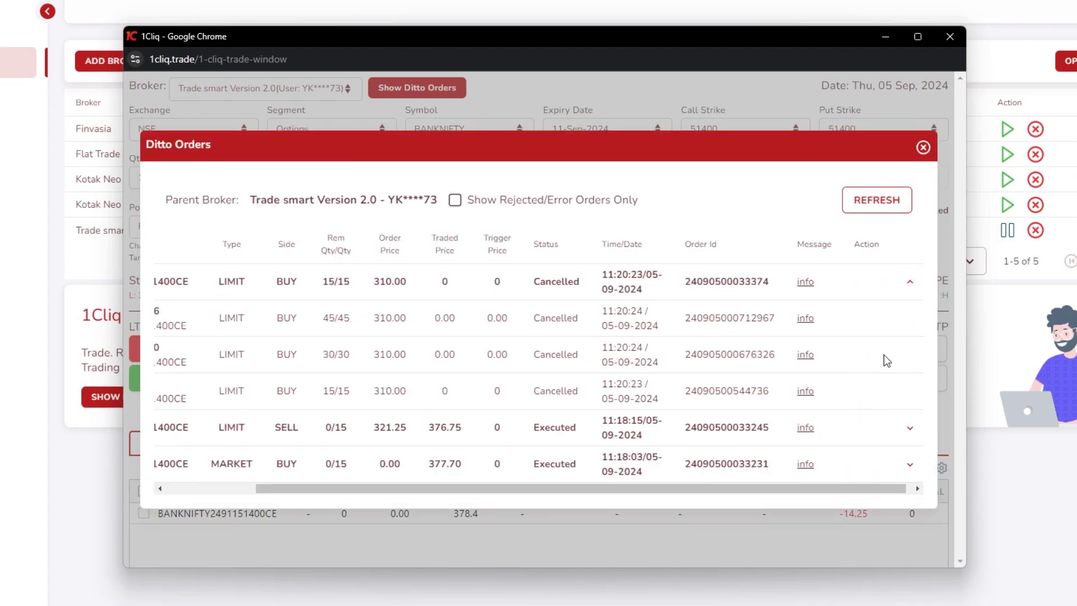
click(923, 147)
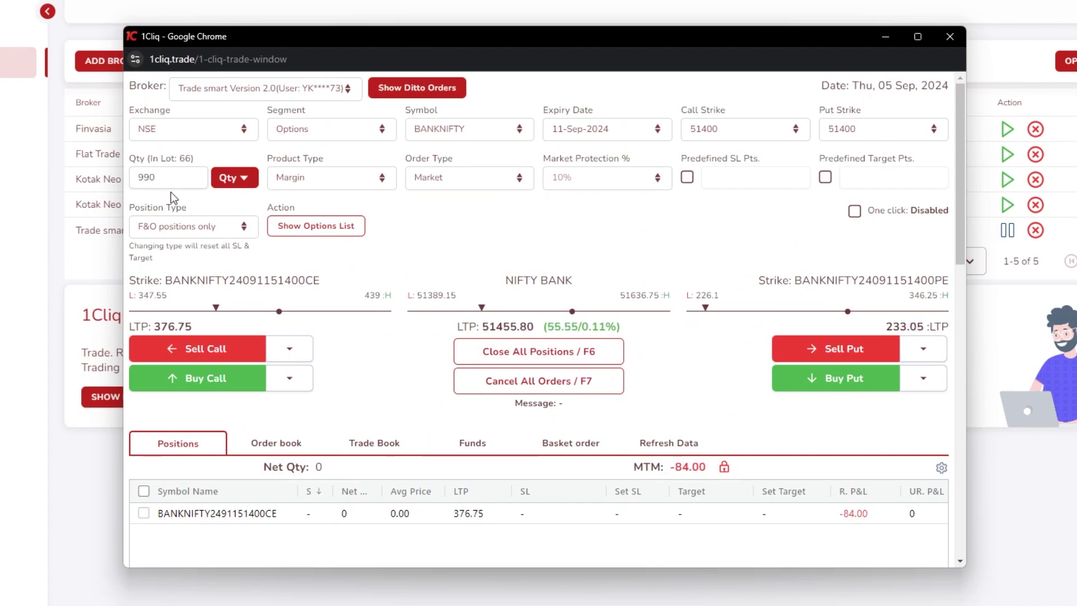
Step: Buy 990 BANKNIFTY 51400 puts at market, check the child brokers' positions, then close all positions
click(799, 392)
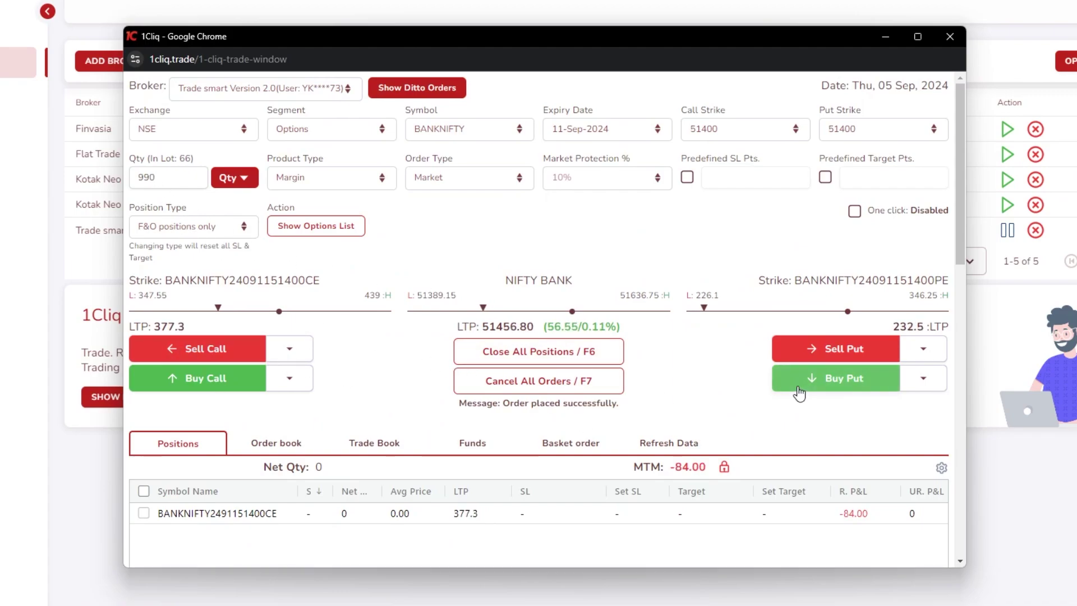
scroll(693, 400, down, 15)
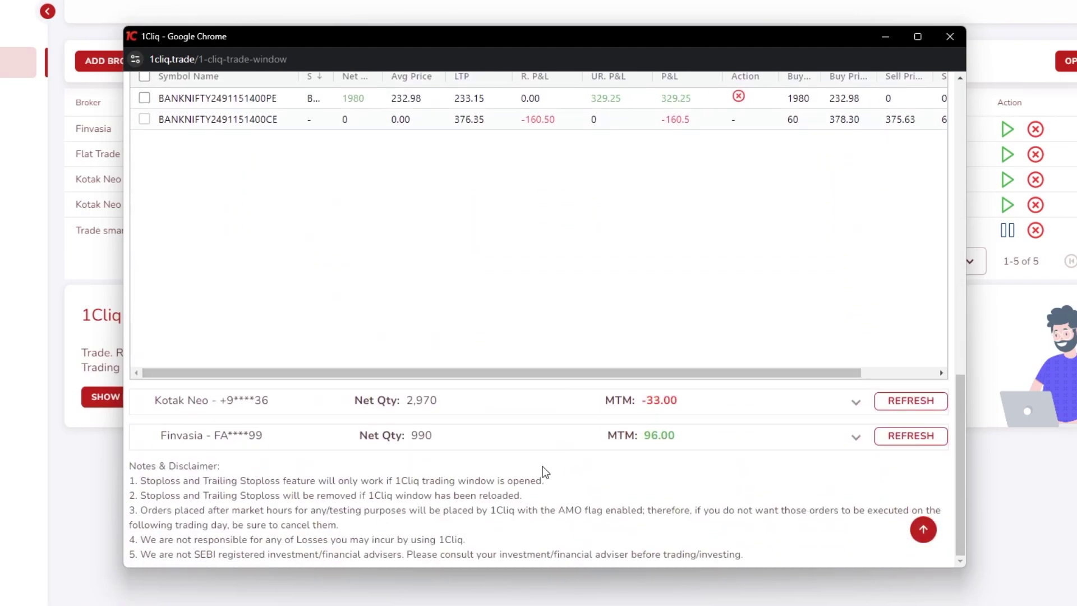
scroll(543, 466, up, 15)
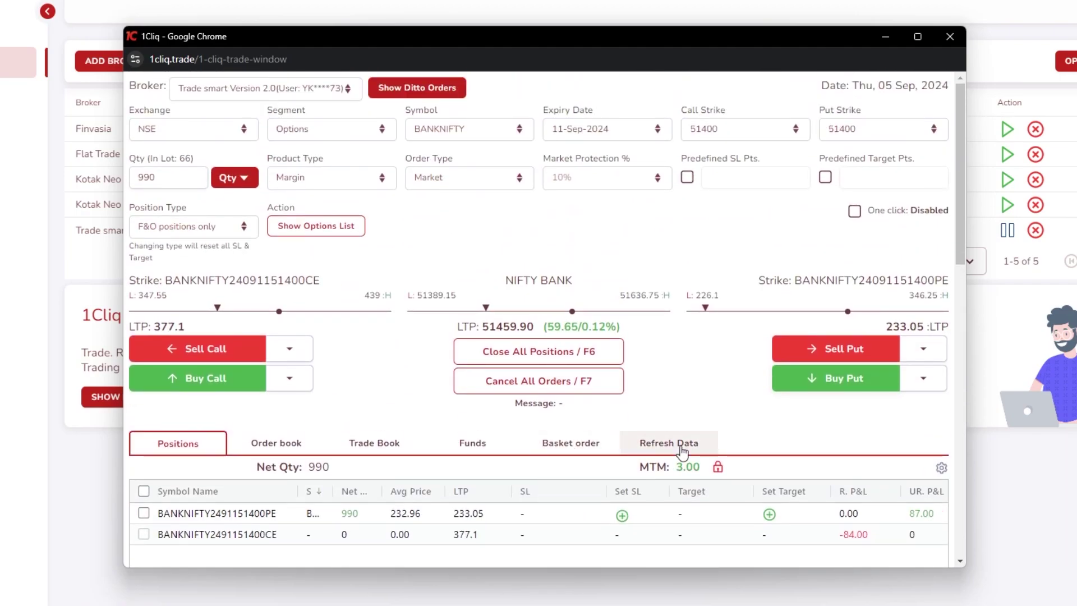
click(529, 355)
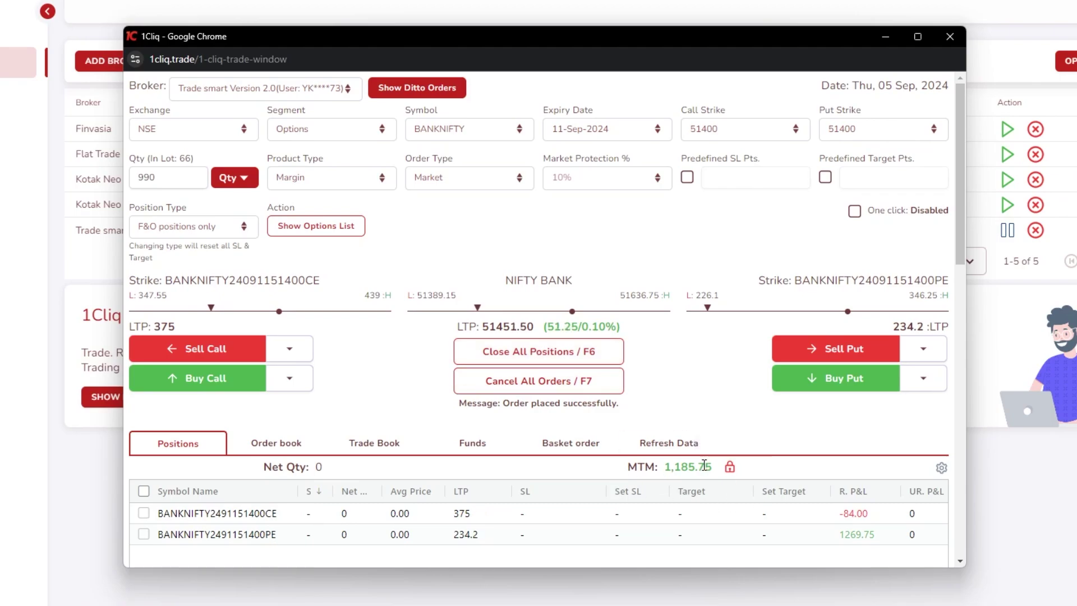
Step: Scroll through the Ditto Brokers List to confirm every position stays at net quantity 0
scroll(690, 468, down, 12)
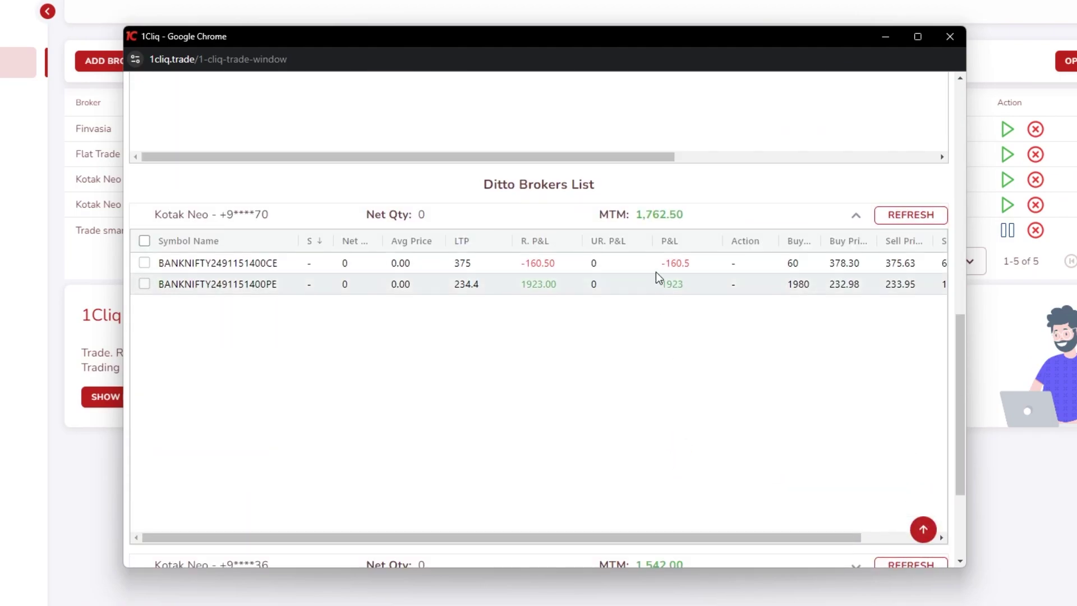
scroll(652, 240, down, 3)
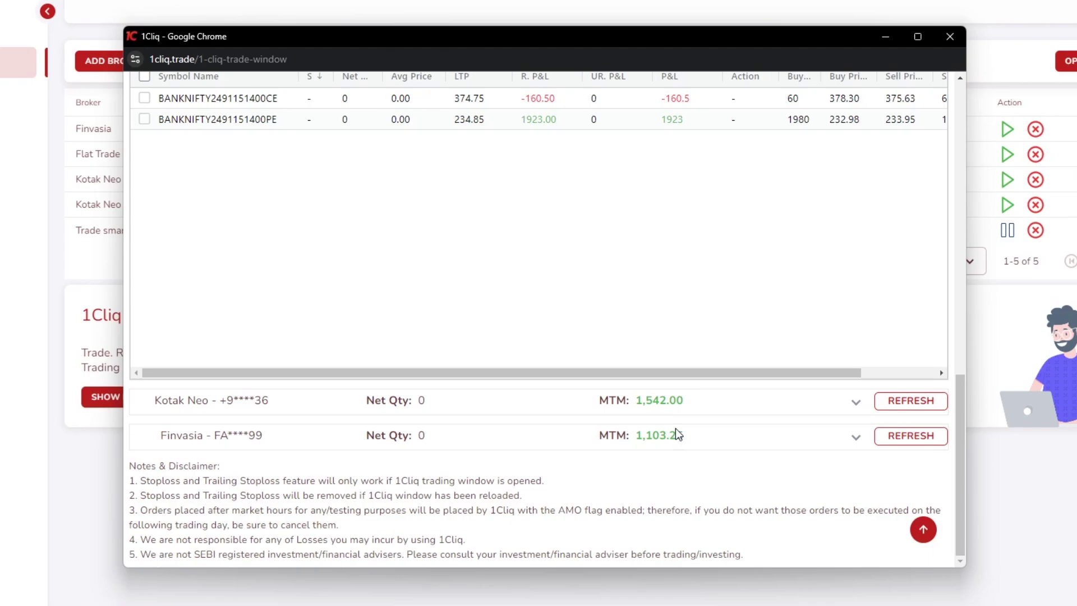
scroll(536, 505, up, 15)
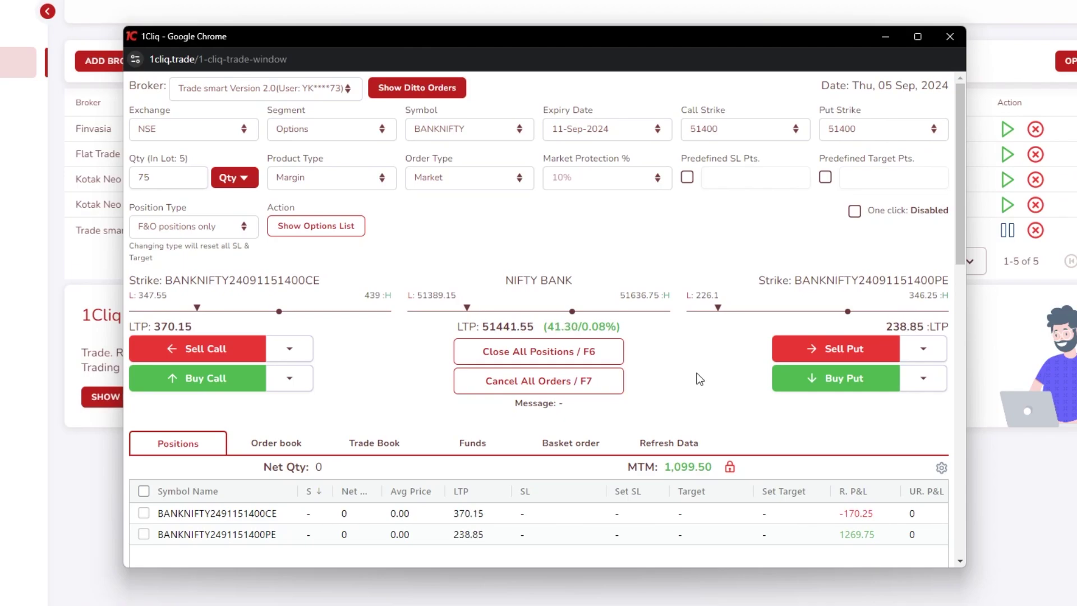
scroll(672, 359, down, 8)
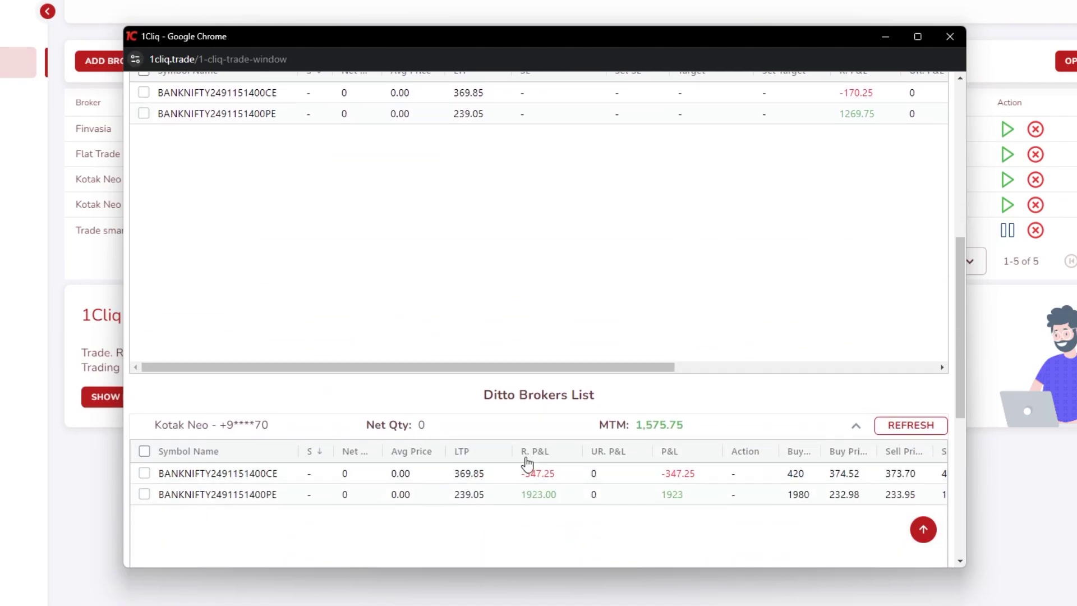
scroll(533, 460, up, 8)
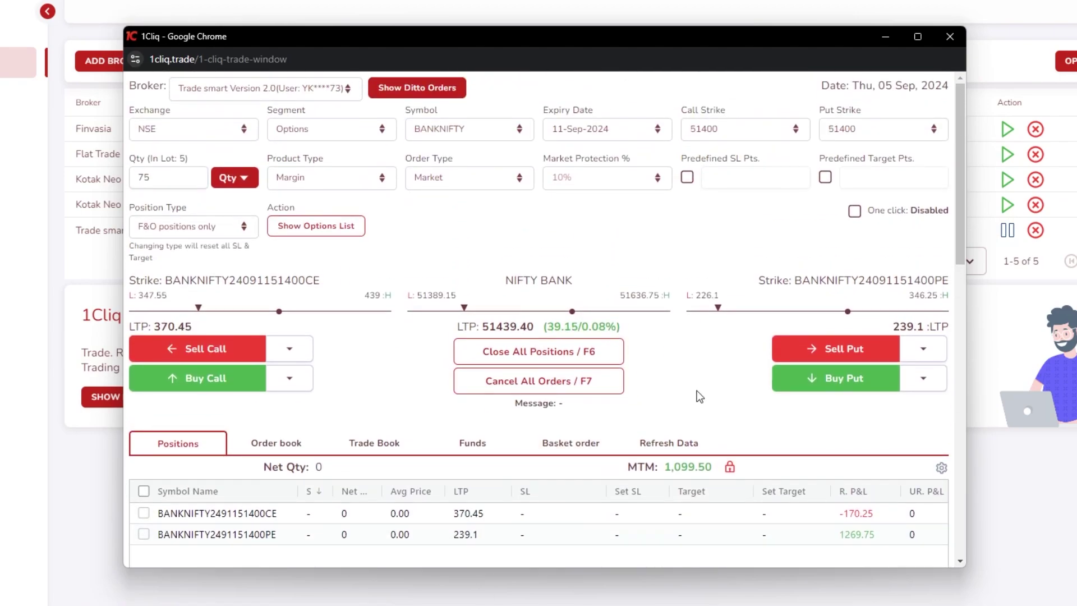
scroll(697, 390, down, 3)
scroll(697, 390, up, 3)
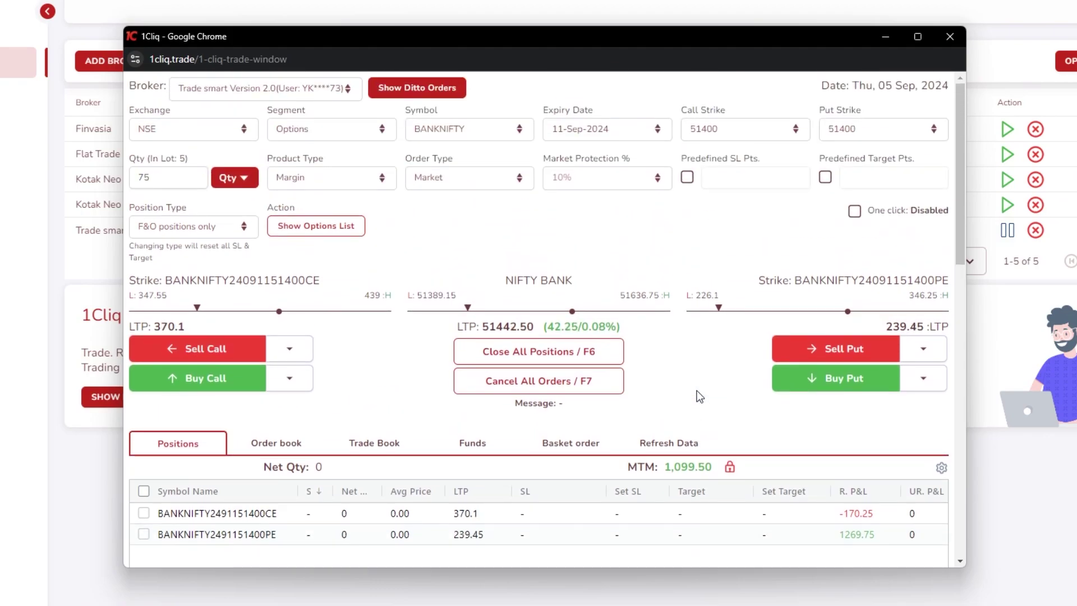